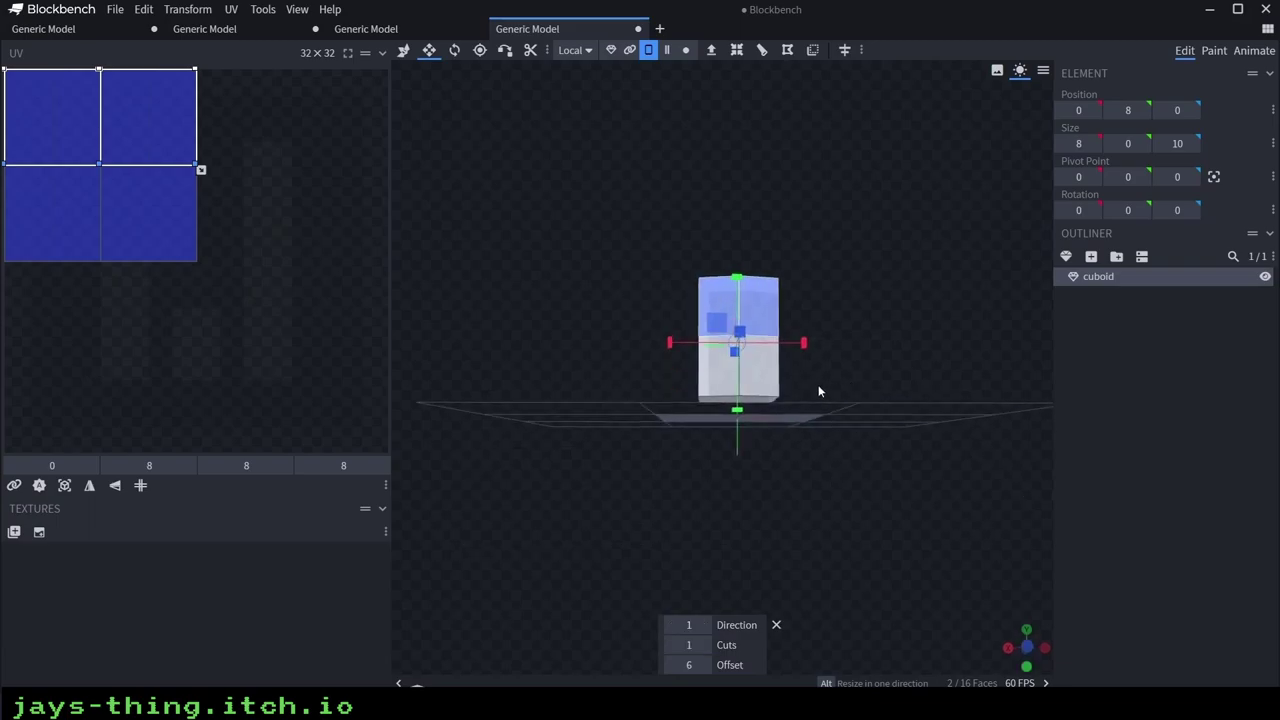
Select the two top faces of the torso block and move them upward
click(760, 293)
shift+click(718, 287)
click(403, 50)
mouse_move(738, 219)
mouse_down()
mouse_move(737, 262)
mouse_move(740, 199)
mouse_up()
Select the upper torso's side faces and resize them outward to form a chest 14 units wide
click(700, 297)
mouse_move(855, 325)
mouse_down()
mouse_move(795, 322)
mouse_move(874, 338)
mouse_up()
shift+click(771, 315)
click(429, 50)
drag(803, 317, 830, 324)
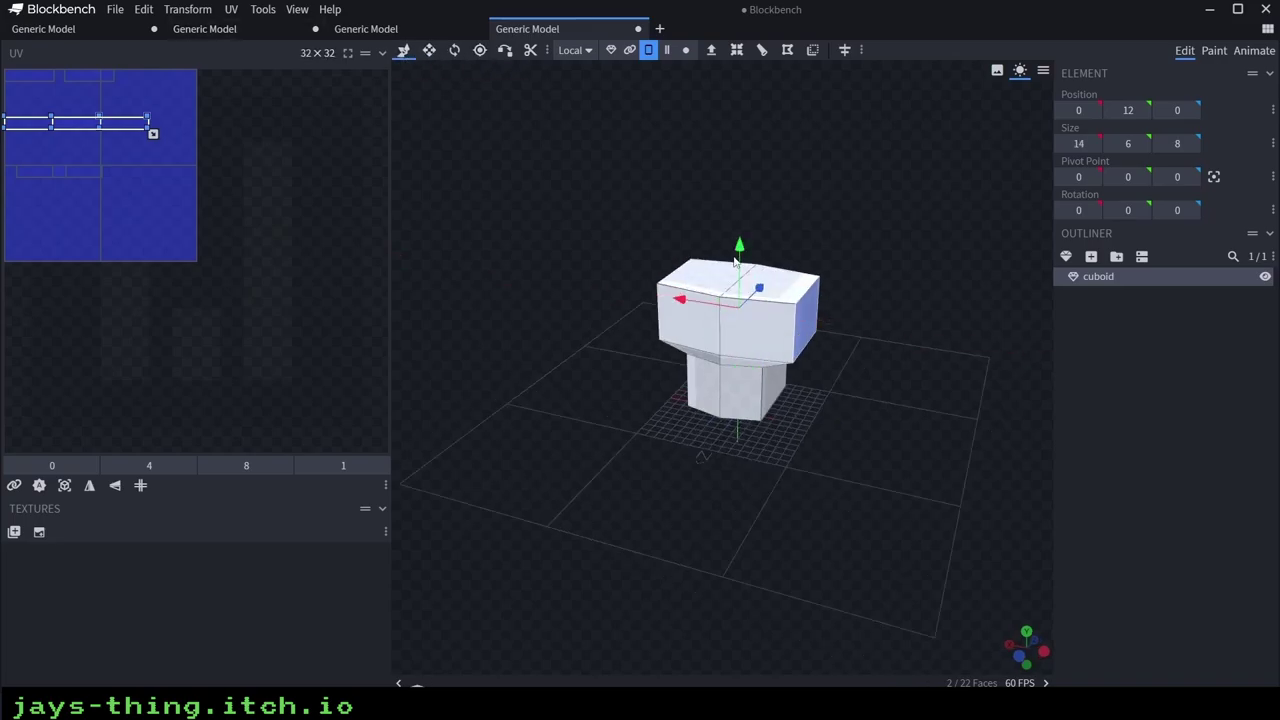
drag(618, 320, 686, 335)
shift+click(690, 318)
mouse_move(850, 390)
mouse_down()
mouse_move(866, 287)
mouse_move(814, 363)
mouse_move(868, 374)
mouse_up()
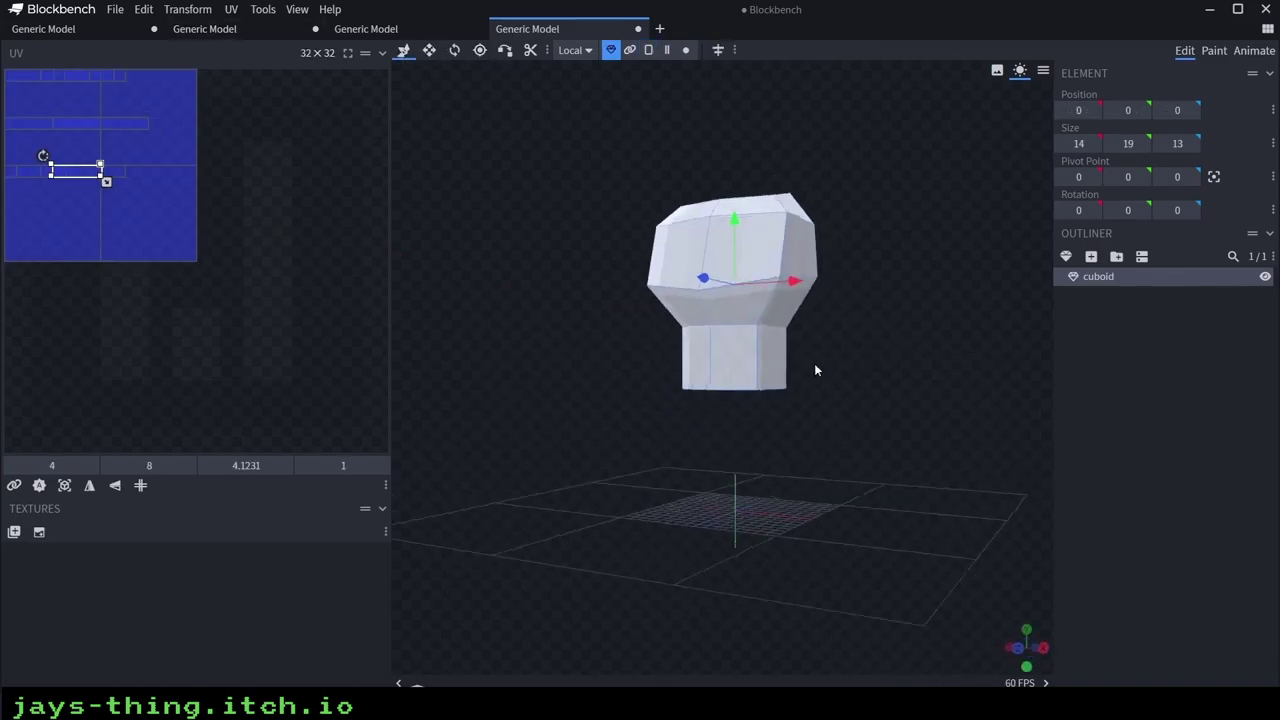
Add a new cuboid mesh 8 units in diameter and 8 units high
click(1100, 335)
click(1066, 256)
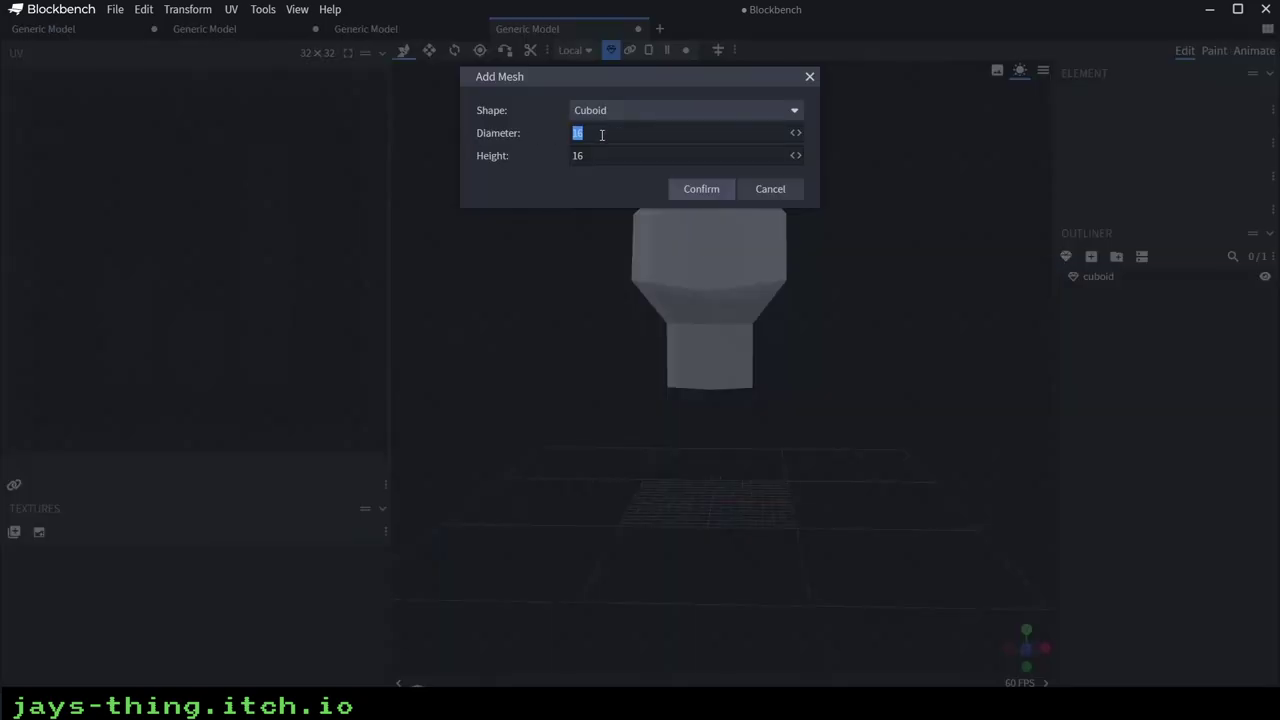
text(8)
click(701, 190)
Shift the new cuboid off centre and resize it to 4 × 8 × 4 as a leg segment
drag(768, 463, 731, 460)
click(429, 50)
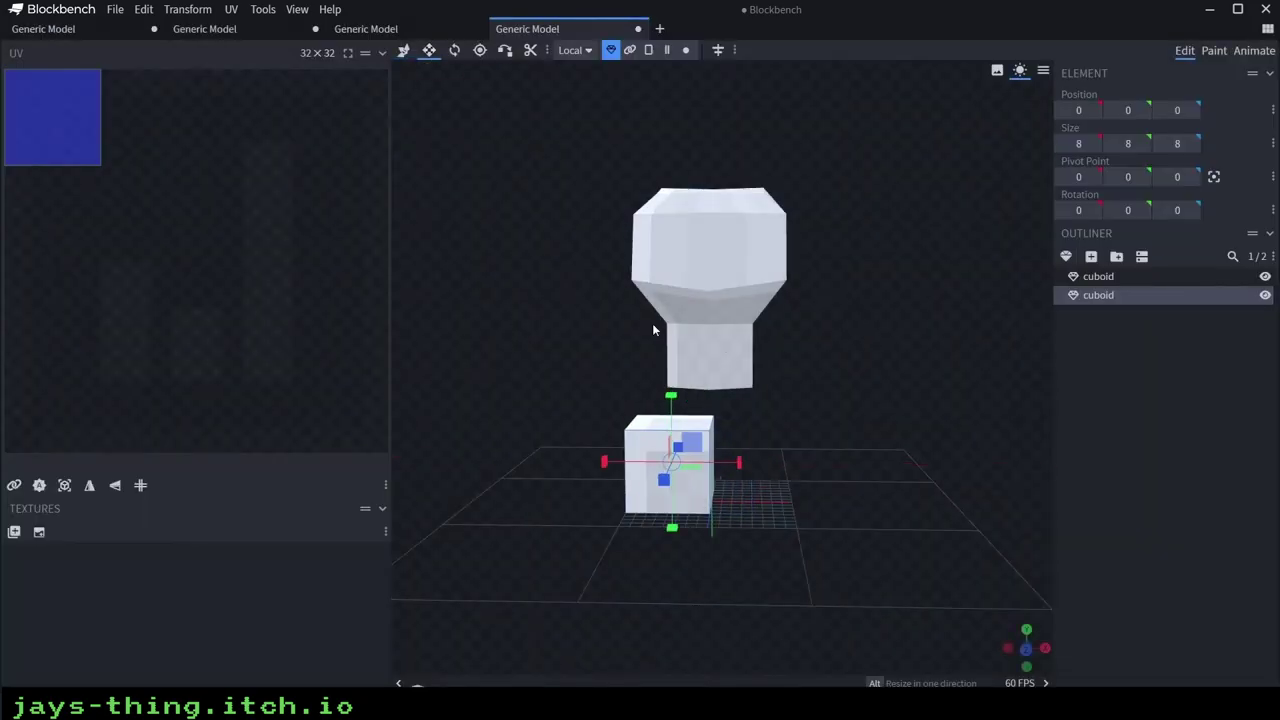
drag(800, 400, 875, 452)
drag(698, 428, 688, 434)
drag(783, 426, 740, 401)
drag(724, 437, 950, 435)
Position the leg segment under one side of the torso at -2, 8, 0
click(403, 50)
drag(600, 340, 652, 323)
drag(741, 489, 725, 487)
drag(769, 430, 770, 397)
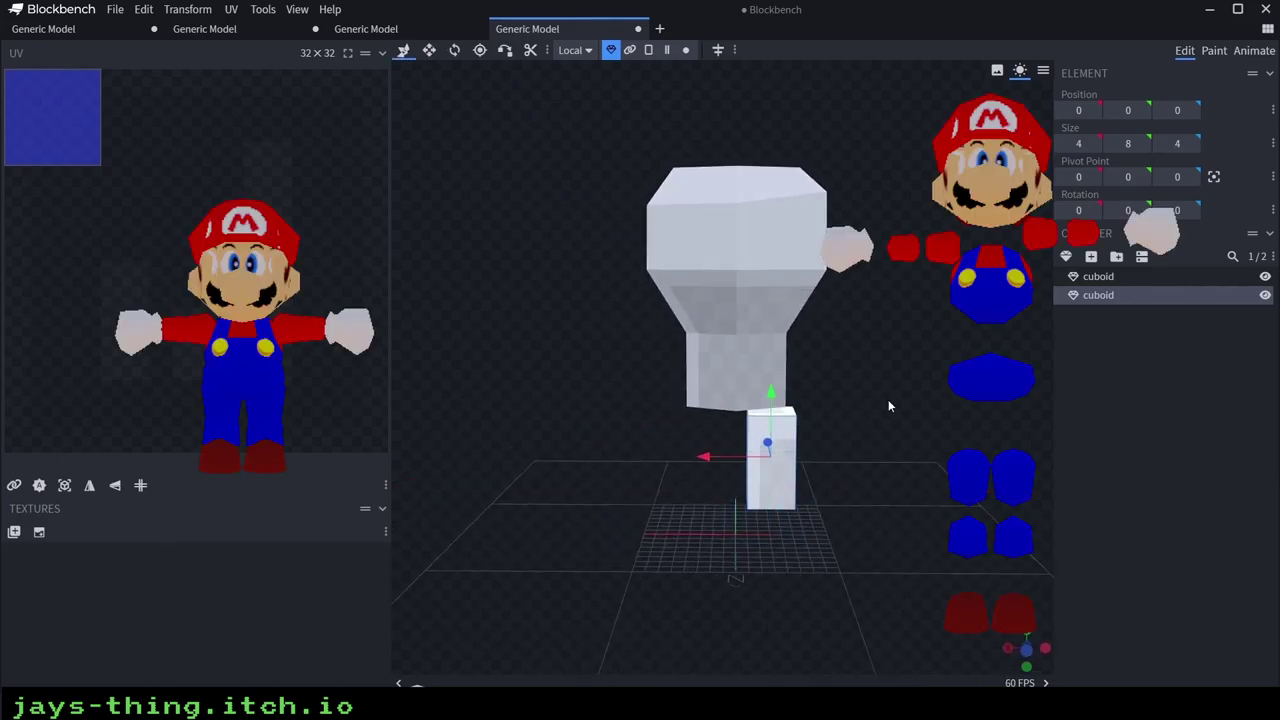
drag(888, 397, 738, 385)
drag(667, 402, 667, 387)
drag(800, 395, 652, 412)
mouse_move(738, 432)
mouse_down()
mouse_move(760, 431)
mouse_move(748, 431)
mouse_up()
drag(590, 340, 602, 392)
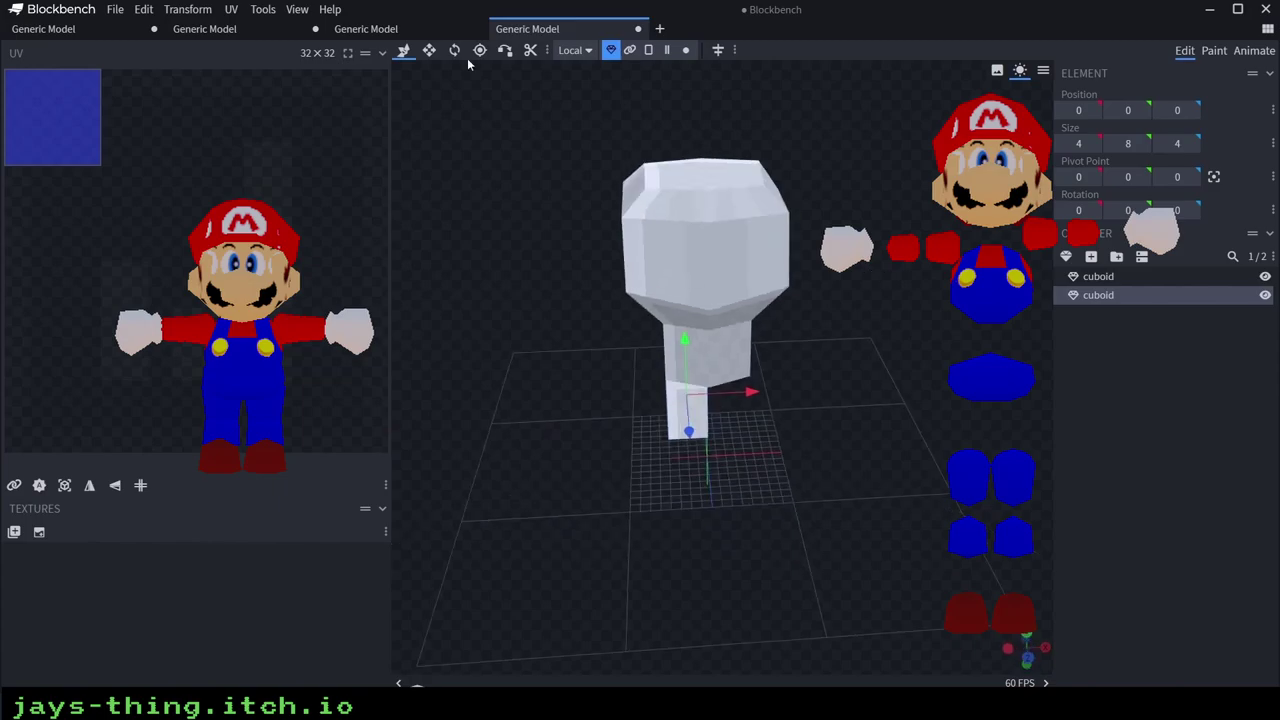
Rotate the leg segment -45 degrees around the Y axis so that a corner faces forward
drag(715, 500, 753, 435)
drag(617, 478, 647, 470)
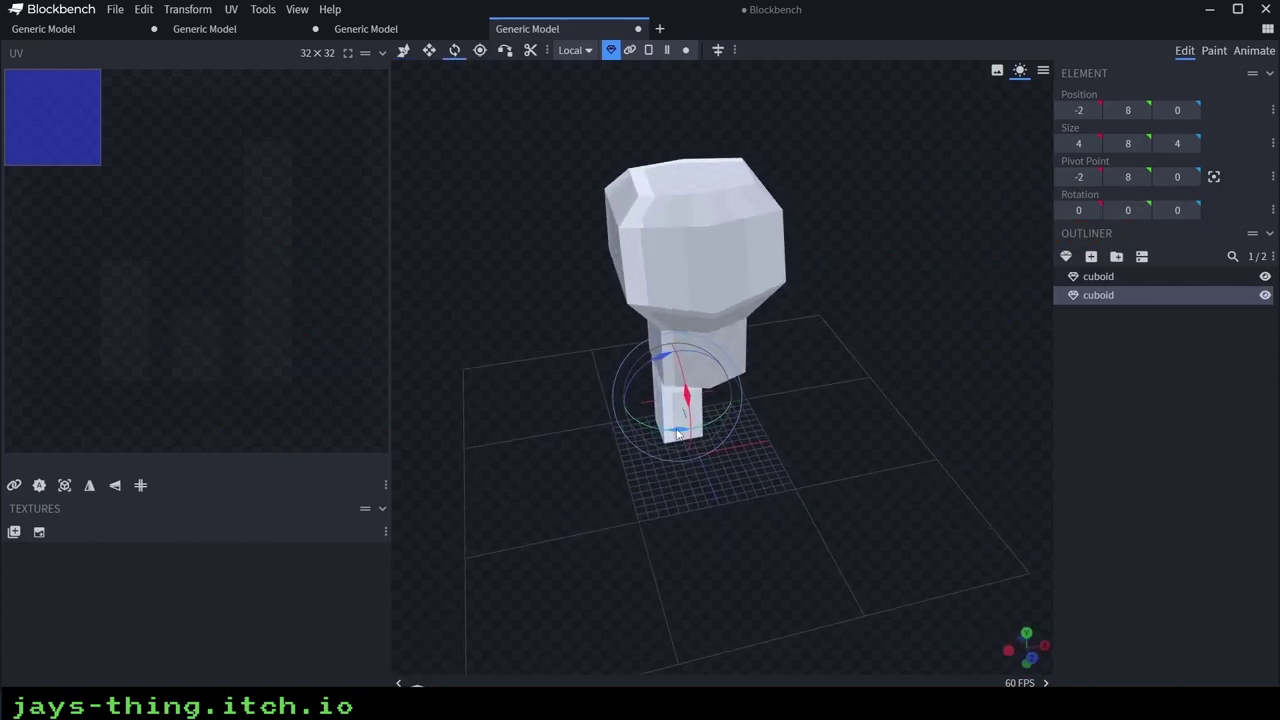
drag(872, 480, 970, 443)
drag(1000, 402, 887, 415)
right_drag(887, 415, 913, 361)
scroll(913, 361, up, 2)
drag(913, 360, 935, 393)
Add one horizontal loop cut through the leg segment's side faces at offset 4
click(403, 50)
drag(735, 330, 666, 325)
drag(950, 365, 840, 381)
click(648, 50)
click(738, 405)
key(ctrl+r)
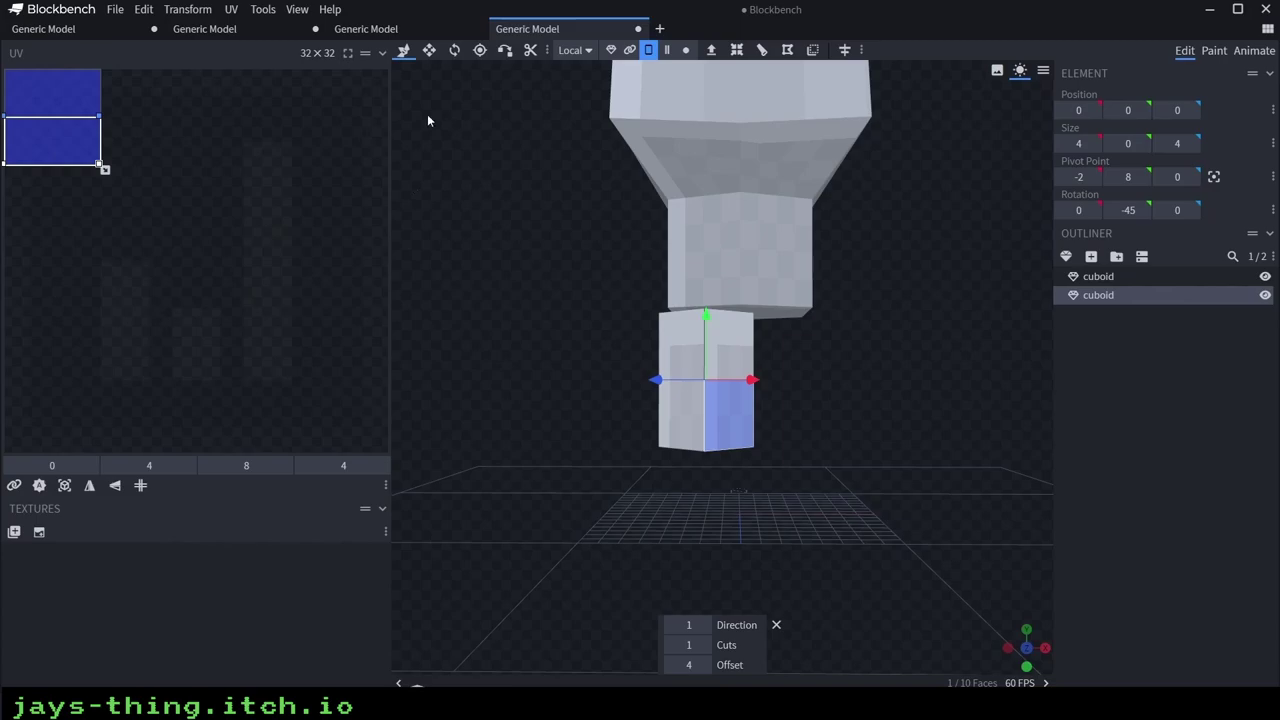
Shape the leg segment so its ends taper from a wider middle, with a width and depth of 3.8 units
drag(860, 366, 868, 438)
drag(704, 351, 708, 364)
drag(818, 446, 806, 388)
click(690, 362)
click(611, 50)
drag(630, 362, 712, 392)
drag(681, 388, 670, 388)
drag(822, 459, 766, 314)
Duplicate the leg segment, move the copy directly below it as the lower leg, and select a face on it
click(404, 50)
key(ctrl+d)
drag(698, 253, 693, 345)
drag(815, 350, 680, 347)
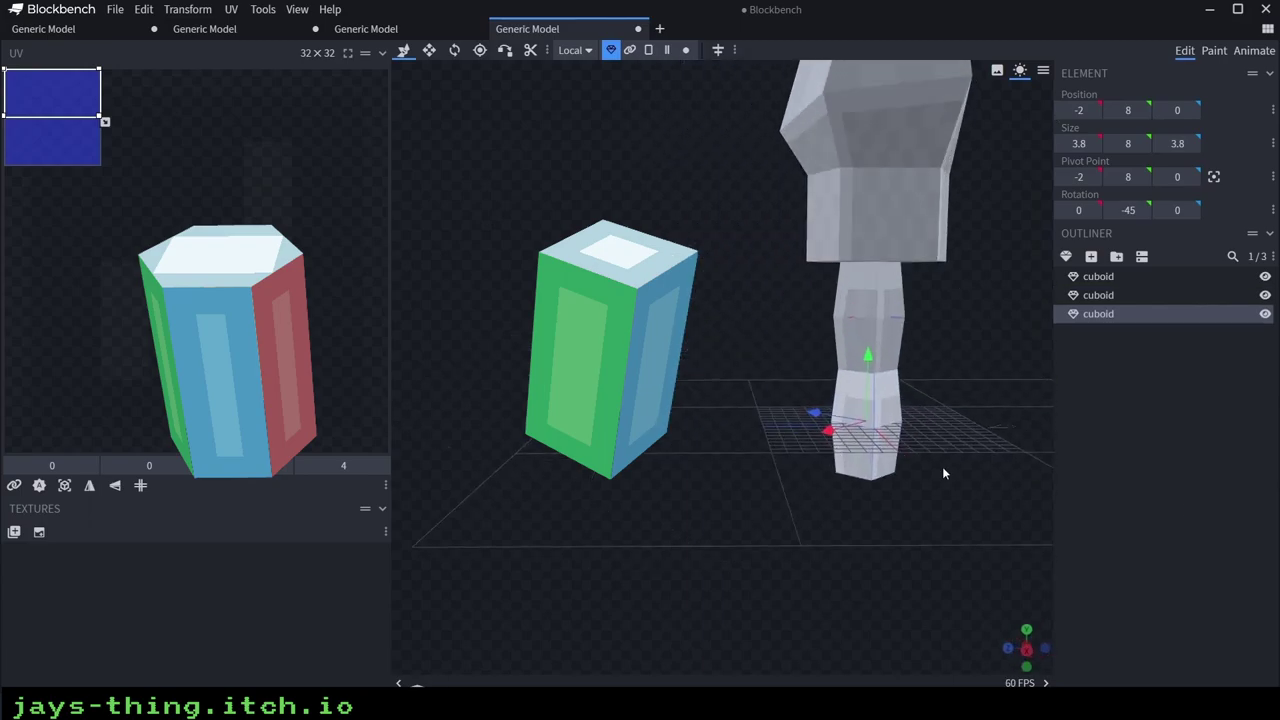
click(649, 50)
drag(943, 421, 952, 340)
click(864, 391)
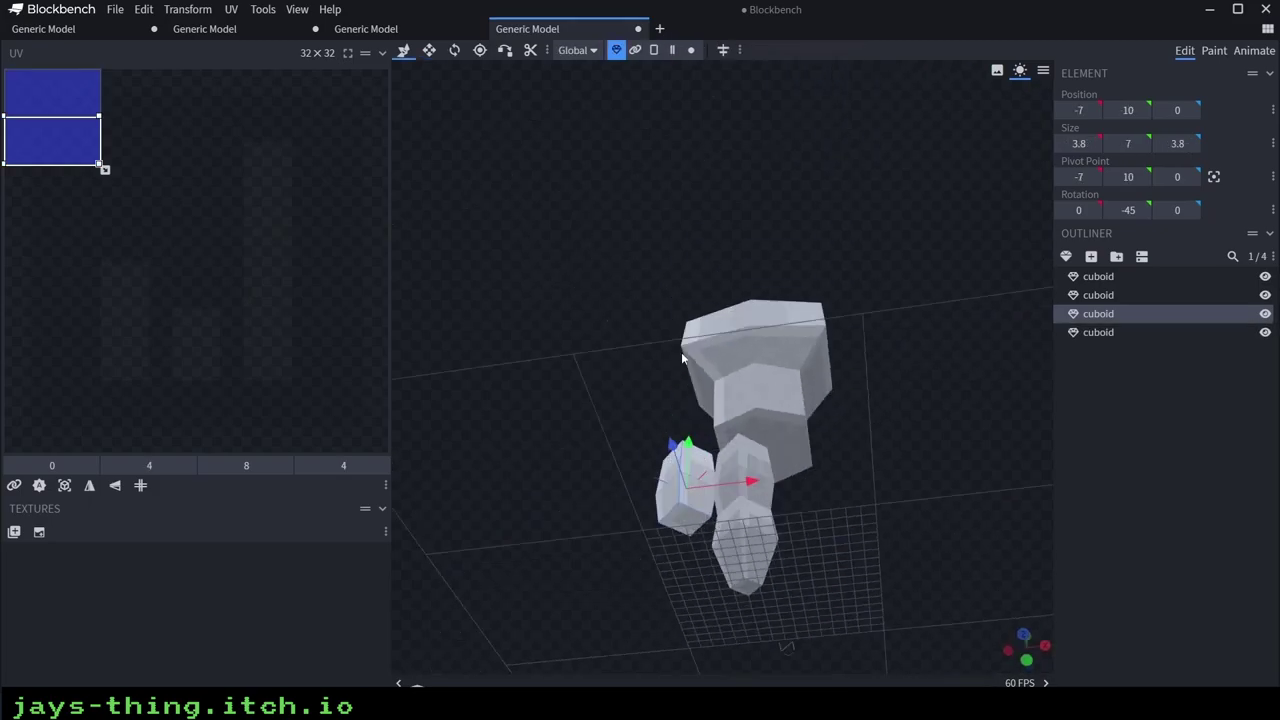
Raise the copied limb segment to shoulder height beside the torso and rotate it -90 degrees around Z to lie horizontally
drag(681, 352, 690, 311)
key(r)
middle_drag(755, 284, 760, 310)
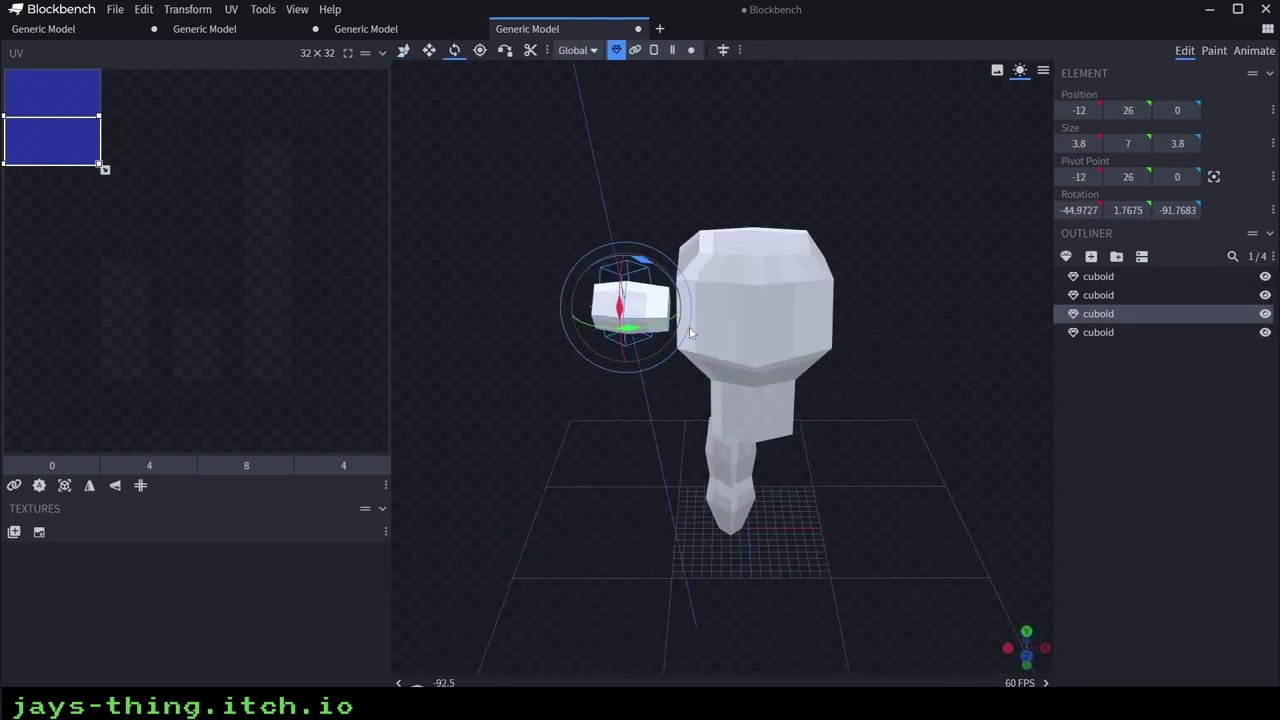
drag(642, 260, 707, 347)
drag(620, 420, 915, 385)
Move the upper arm segment against the chest at position -11, 29, 0
key(v)
drag(749, 302, 735, 302)
drag(804, 240, 805, 194)
drag(870, 285, 554, 245)
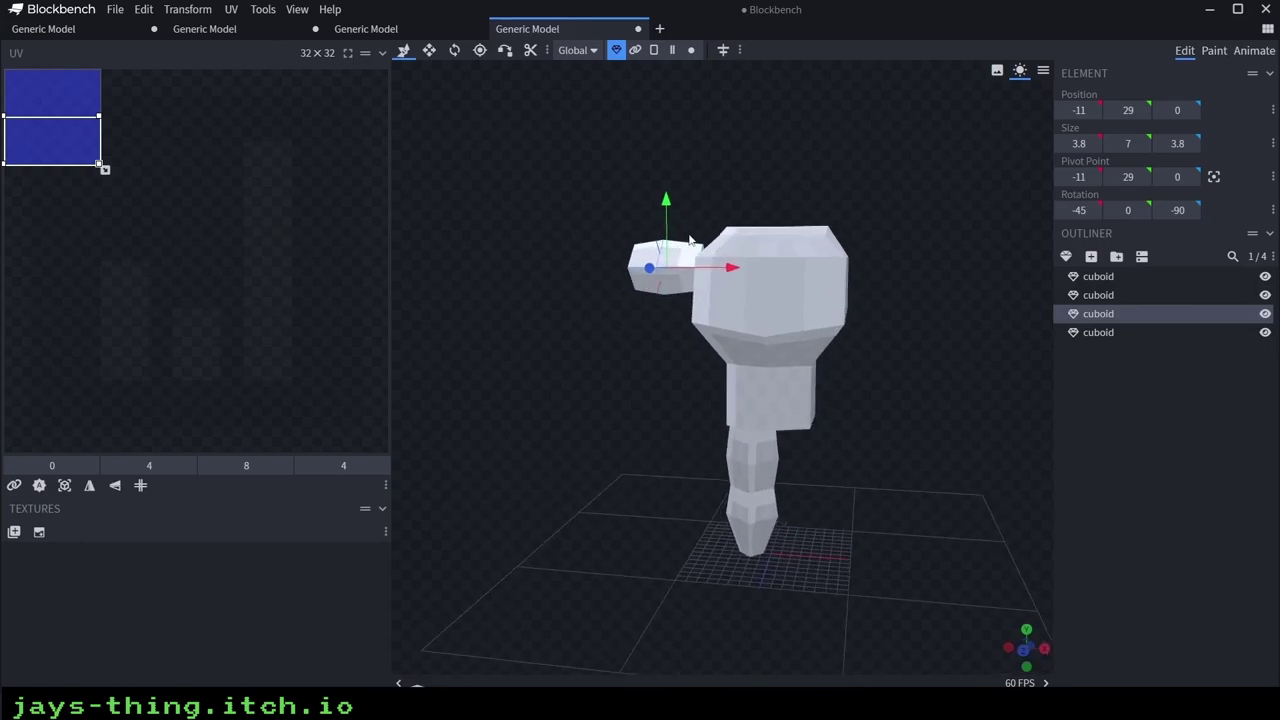
Duplicate the upper arm and move the copy outward to X -18 as the forearm
key(ctrl+d)
drag(660, 275, 650, 276)
drag(650, 412, 785, 465)
click(930, 474)
drag(930, 474, 856, 456)
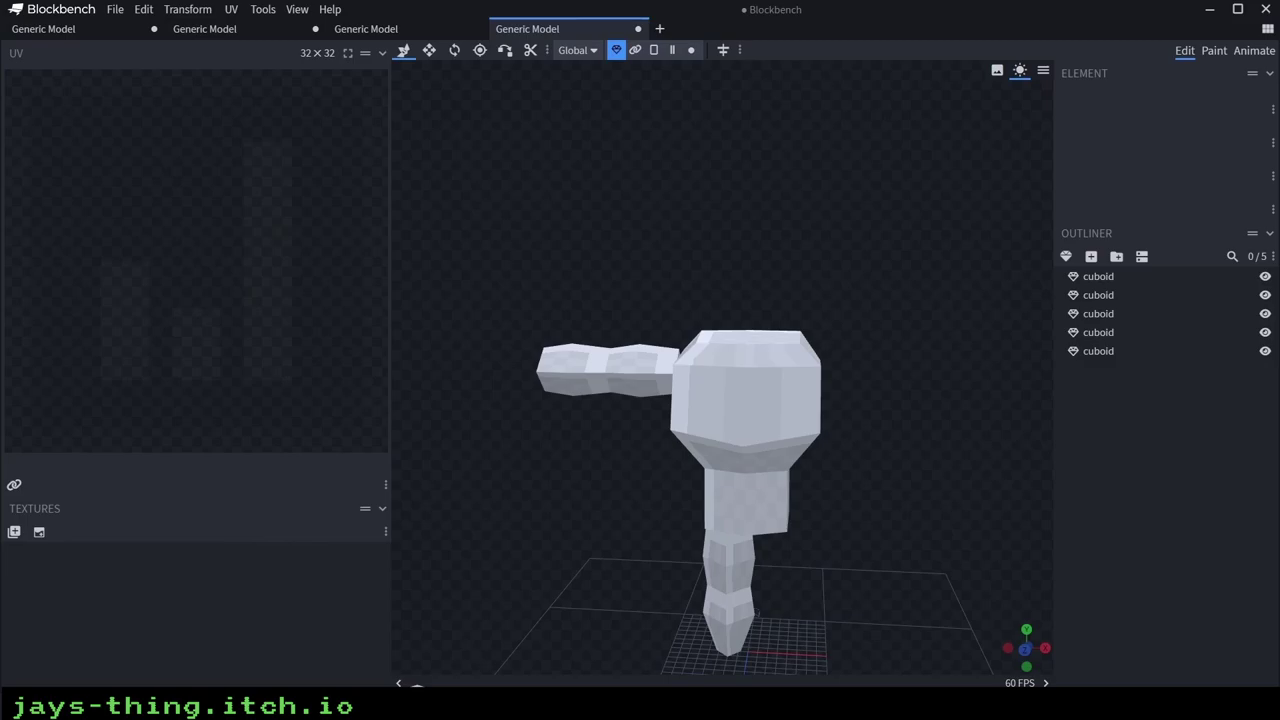
Add another 8-unit cuboid mesh and raise it above the torso to Y 35 as the head
scroll(953, 389, down, 4)
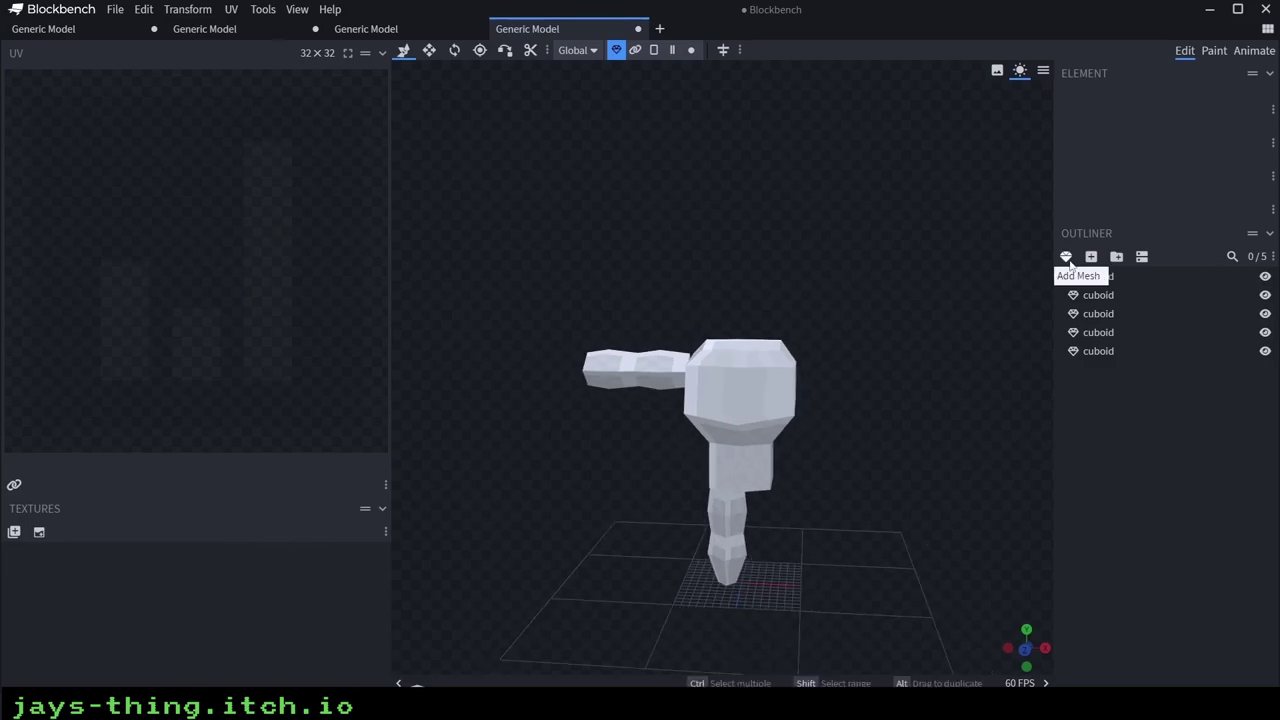
click(1066, 257)
click(688, 195)
drag(741, 490, 736, 237)
drag(660, 225, 660, 250)
Select the head block's top face and pull it up to make the head 11 units tall
click(736, 261)
click(654, 50)
click(737, 255)
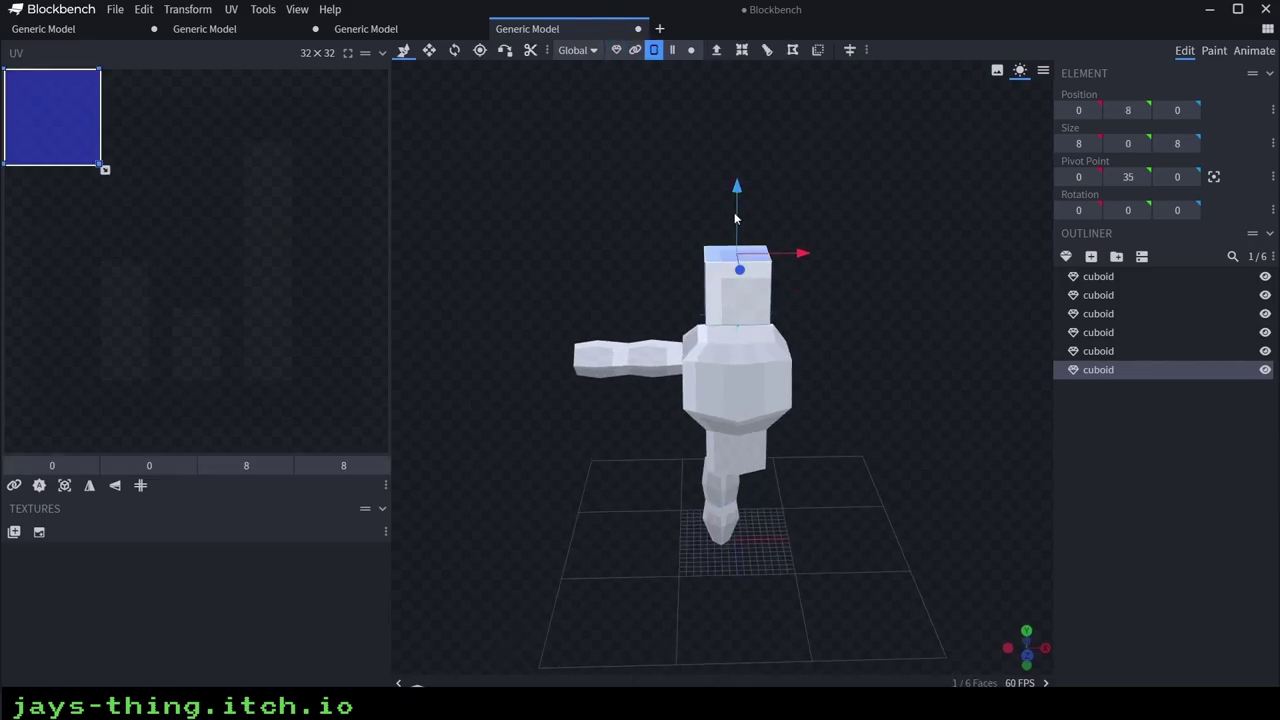
drag(735, 213, 735, 188)
Add loop cuts down the middle of the head's sides and widen the cut block to 12 units
drag(775, 205, 852, 226)
click(720, 265)
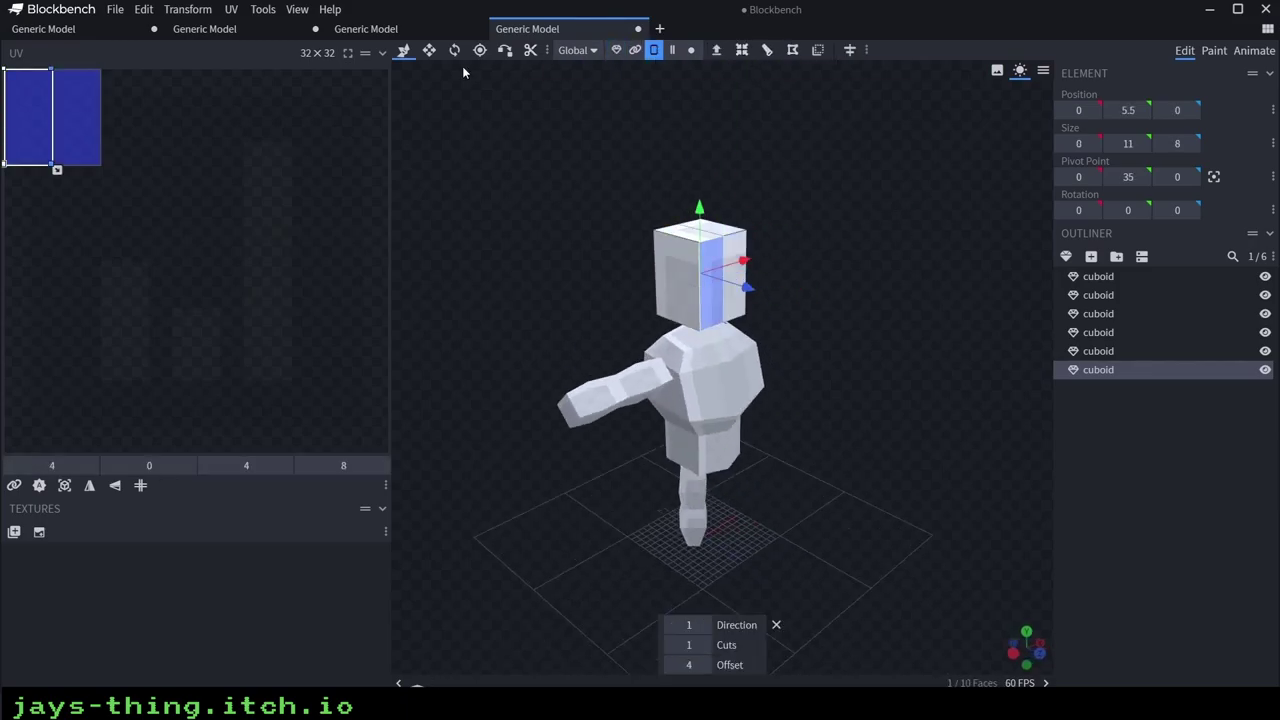
click(767, 52)
click(705, 629)
drag(652, 288, 640, 291)
drag(850, 318, 771, 285)
scroll(898, 314, up, 2)
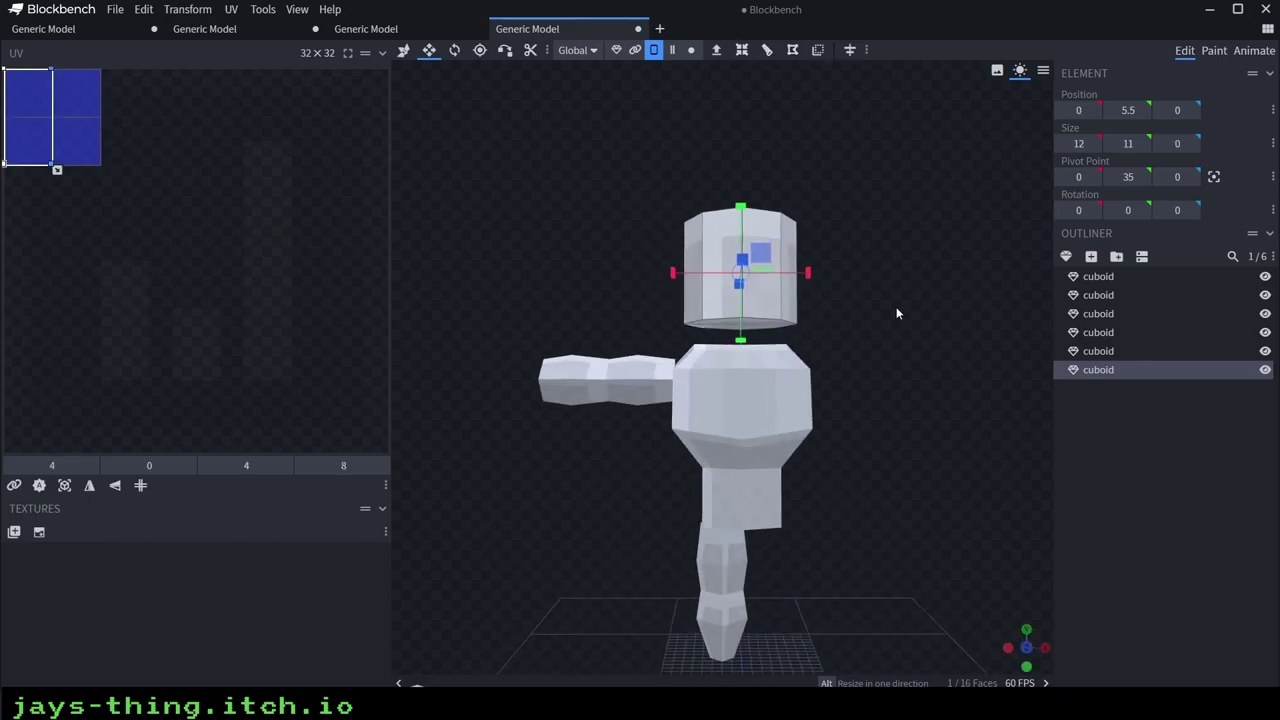
Select the head's top vertices and scale them inward so the head tapers toward its top
scroll(898, 314, up, 3)
right_drag(898, 314, 882, 389)
click(691, 50)
drag(597, 140, 596, 160)
ctrl+drag(596, 161, 555, 210)
click(429, 50)
drag(760, 243, 751, 240)
drag(922, 248, 921, 178)
drag(858, 308, 792, 328)
Lower the whole head mesh onto the top of the torso
click(404, 50)
drag(550, 160, 600, 160)
click(616, 50)
drag(749, 254, 756, 297)
drag(912, 302, 1077, 349)
drag(880, 362, 878, 405)
mouse_move(925, 325)
mouse_down()
mouse_move(858, 253)
mouse_move(891, 376)
mouse_move(905, 340)
mouse_up()
scroll(858, 253, down, 3)
Duplicate the forearm and move the copy outward to X -25 as the hand
click(587, 409)
right_drag(596, 455, 644, 374)
drag(644, 374, 660, 390)
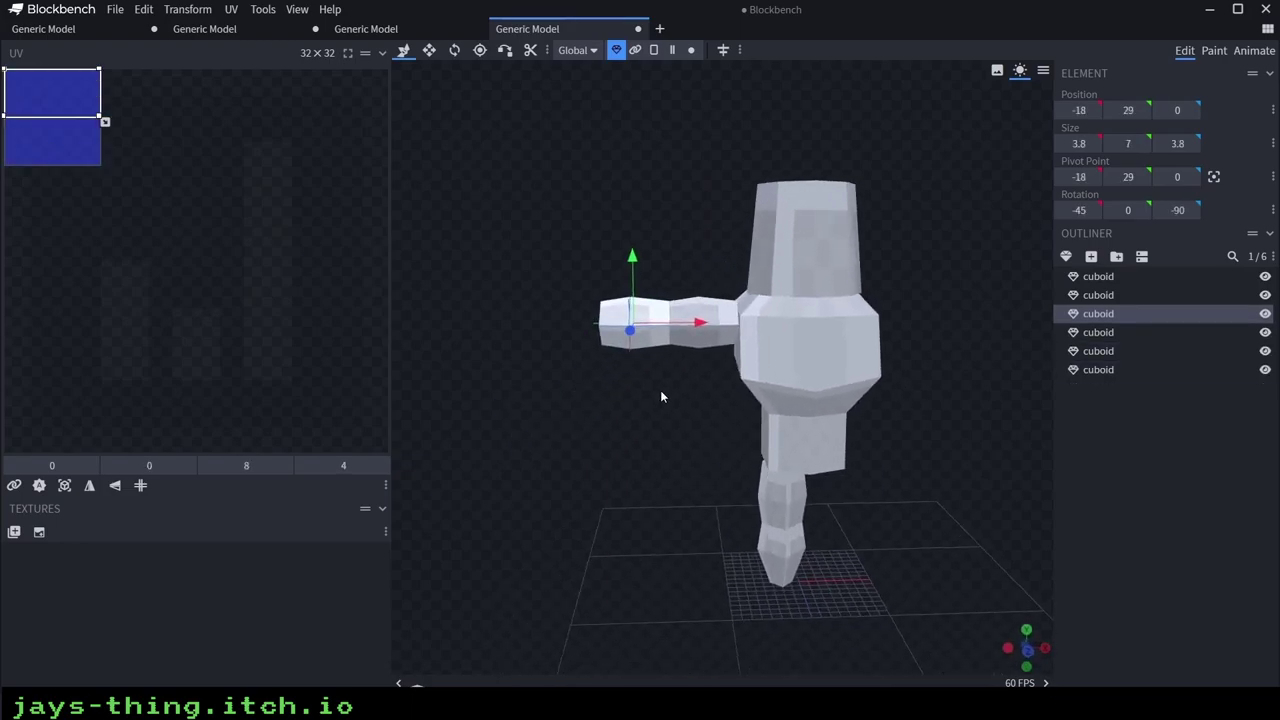
key(ctrl+d)
drag(677, 323, 607, 321)
Try to join the hand segment's outer end vertices with Merge All, and undo the merge
drag(479, 248, 525, 280)
ctrl+drag(545, 285, 602, 376)
right_click(589, 334)
mouse_move(717, 419)
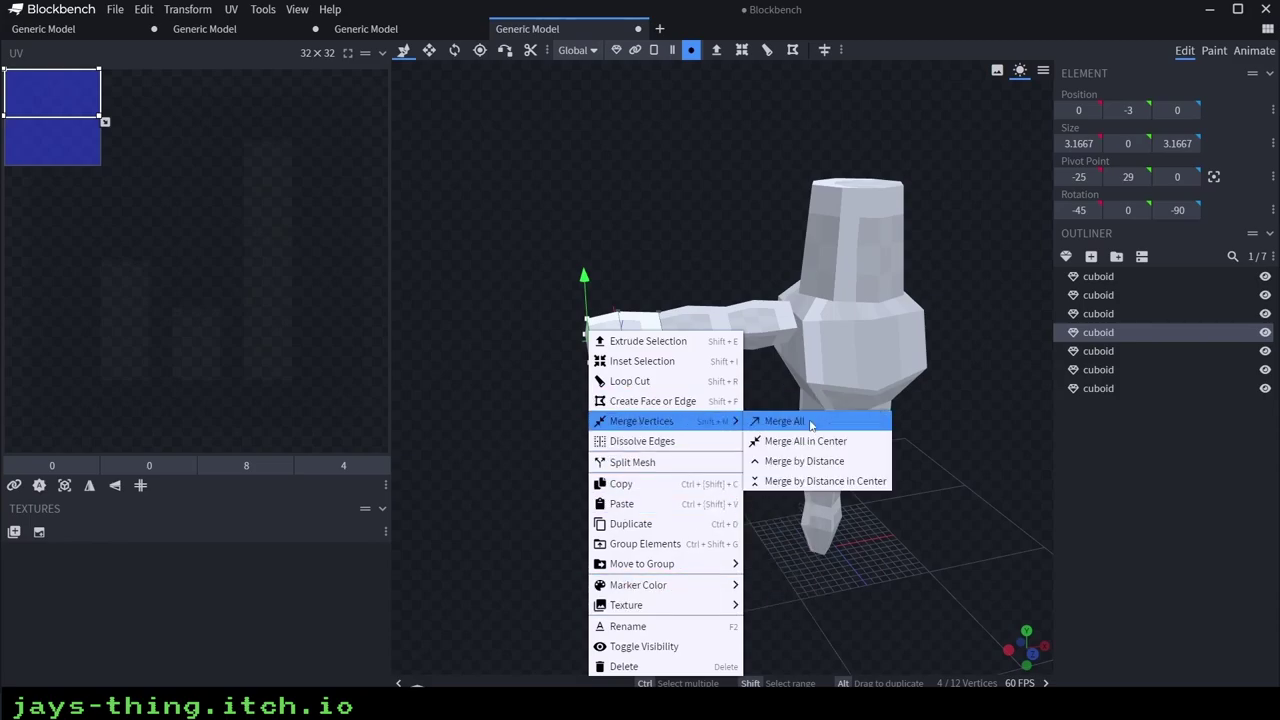
click(809, 422)
drag(606, 420, 722, 388)
key(ctrl+z)
Select the hand's outer end vertices and merge them all in the center to form a pointed tip
middle_drag(722, 393, 502, 386)
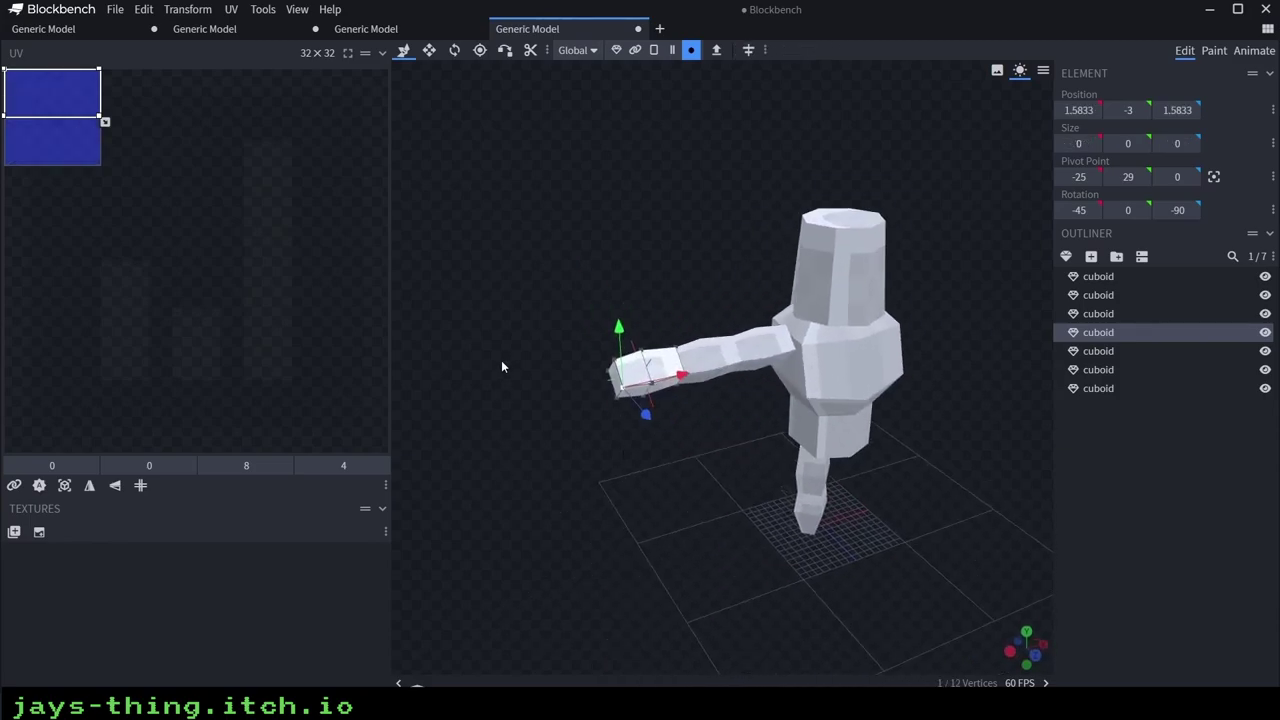
ctrl+drag(624, 434, 625, 435)
right_click(618, 380)
mouse_move(737, 423)
click(897, 446)
Select the hand's tip vertex together with the ring of vertices behind it
drag(688, 490, 915, 322)
ctrl+drag(949, 466, 797, 289)
drag(920, 378, 690, 415)
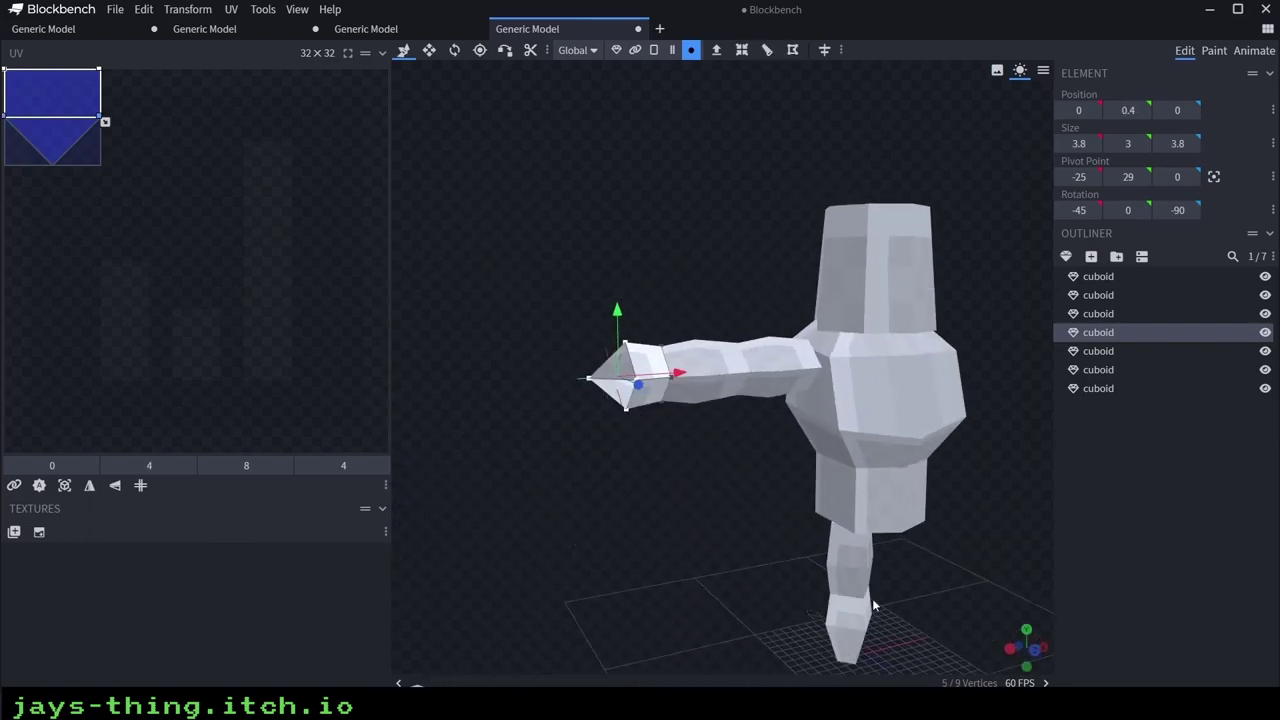
right_drag(856, 600, 705, 353)
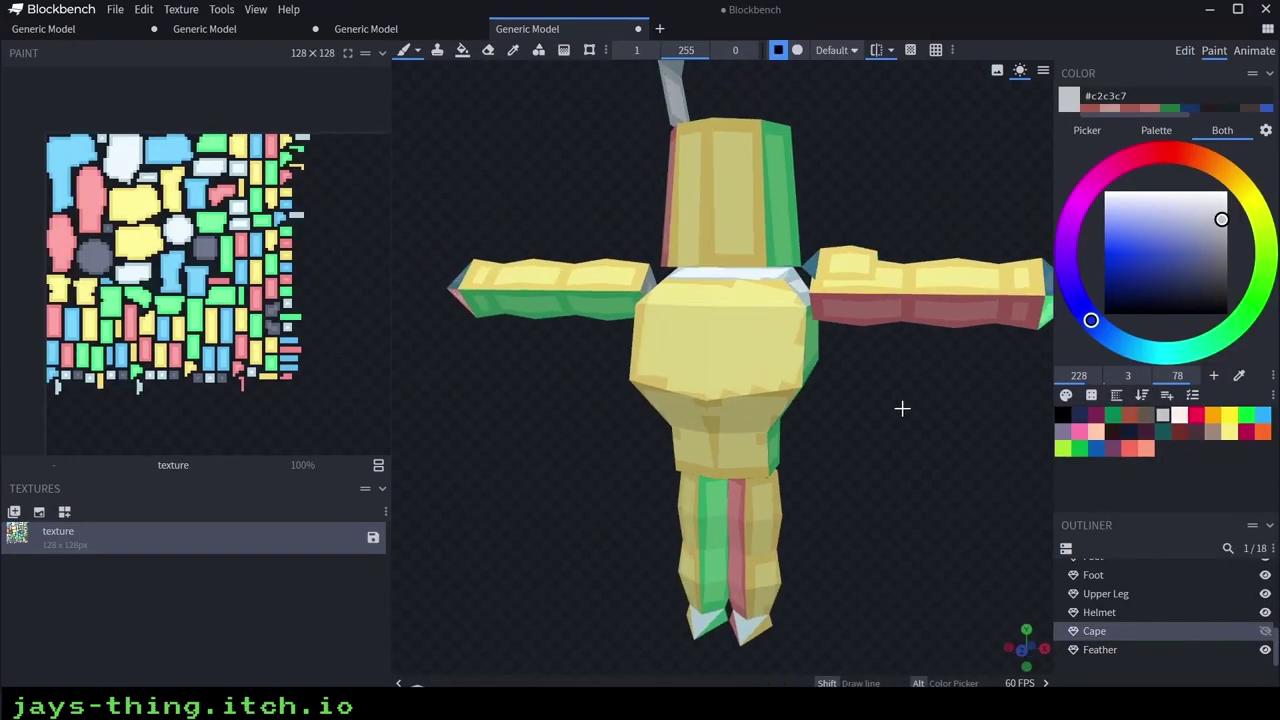
Fill the helmet and upper torso faces with light grey #c2c3c7 using the Paint Bucket
mouse_move(902, 408)
mouse_down()
mouse_move(957, 411)
mouse_move(1028, 331)
mouse_up()
click(462, 50)
drag(900, 430, 925, 340)
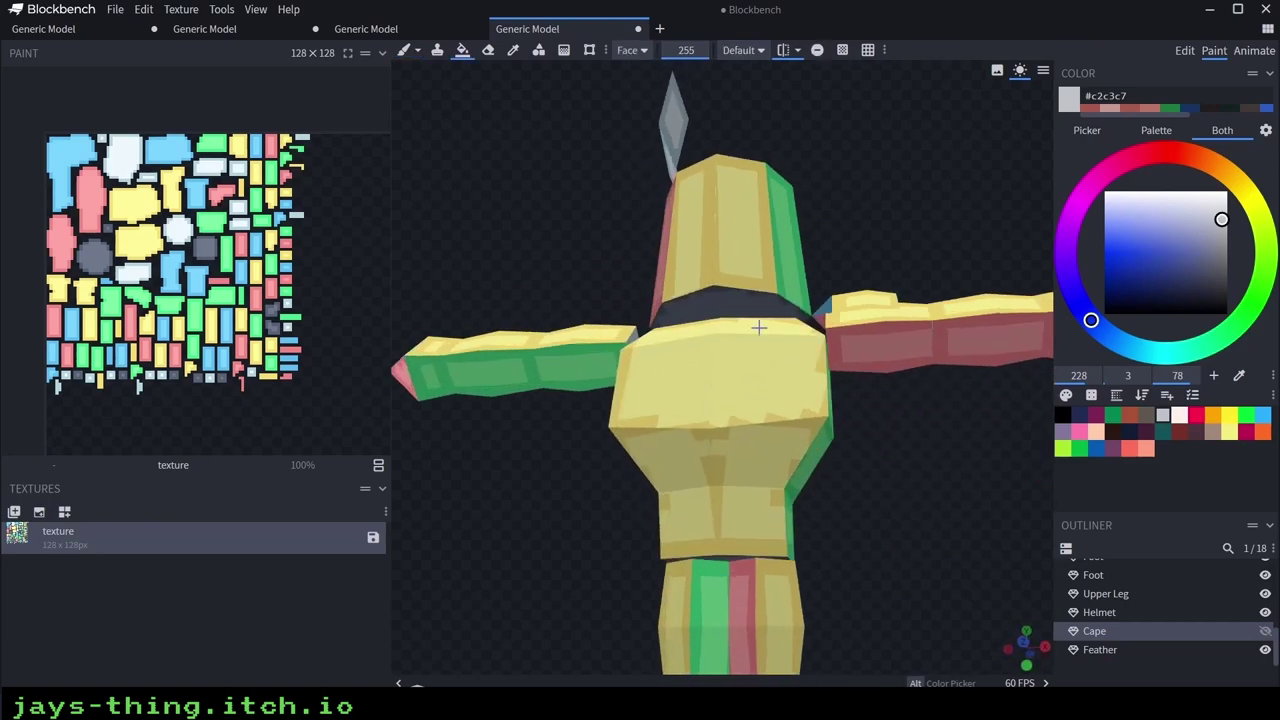
click(733, 299)
click(796, 311)
drag(838, 225, 672, 320)
drag(750, 300, 685, 225)
drag(580, 350, 725, 320)
click(674, 437)
click(670, 377)
Fill the faces of both arms with the same light grey as the helmet
drag(622, 336, 412, 330)
drag(600, 369, 415, 358)
drag(605, 283, 788, 246)
click(503, 276)
drag(898, 290, 752, 274)
drag(892, 200, 934, 231)
drag(935, 325, 709, 329)
Fill all faces of both hands with the peach skin color from the palette
click(1096, 432)
drag(511, 260, 508, 292)
drag(525, 312, 760, 415)
drag(892, 420, 872, 385)
drag(860, 465, 910, 350)
click(906, 314)
drag(799, 469, 543, 494)
scroll(555, 487, down, 3)
Fill the faces of the arm cape on the shoulder with dark green
click(1113, 415)
drag(958, 228, 820, 375)
click(777, 432)
click(825, 416)
drag(690, 430, 555, 385)
click(552, 371)
drag(530, 290, 782, 375)
click(915, 407)
drag(991, 313, 927, 161)
Fill the feather above the helmet with red #ff004d
click(1196, 416)
drag(745, 222, 749, 269)
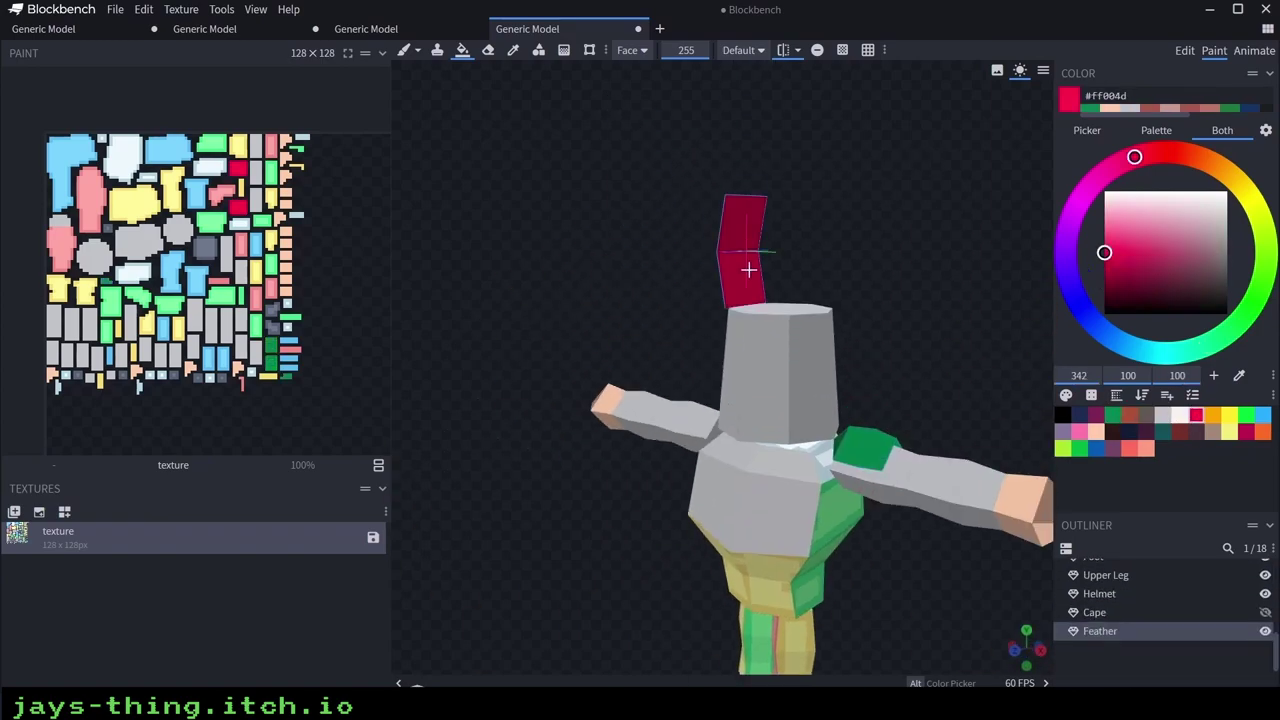
drag(860, 335, 990, 390)
Hide the helmet and fill the torso's top, sides and lower faces with light grey #c2c3c7
scroll(1247, 616, up, 1)
click(1265, 592)
click(1162, 415)
click(752, 326)
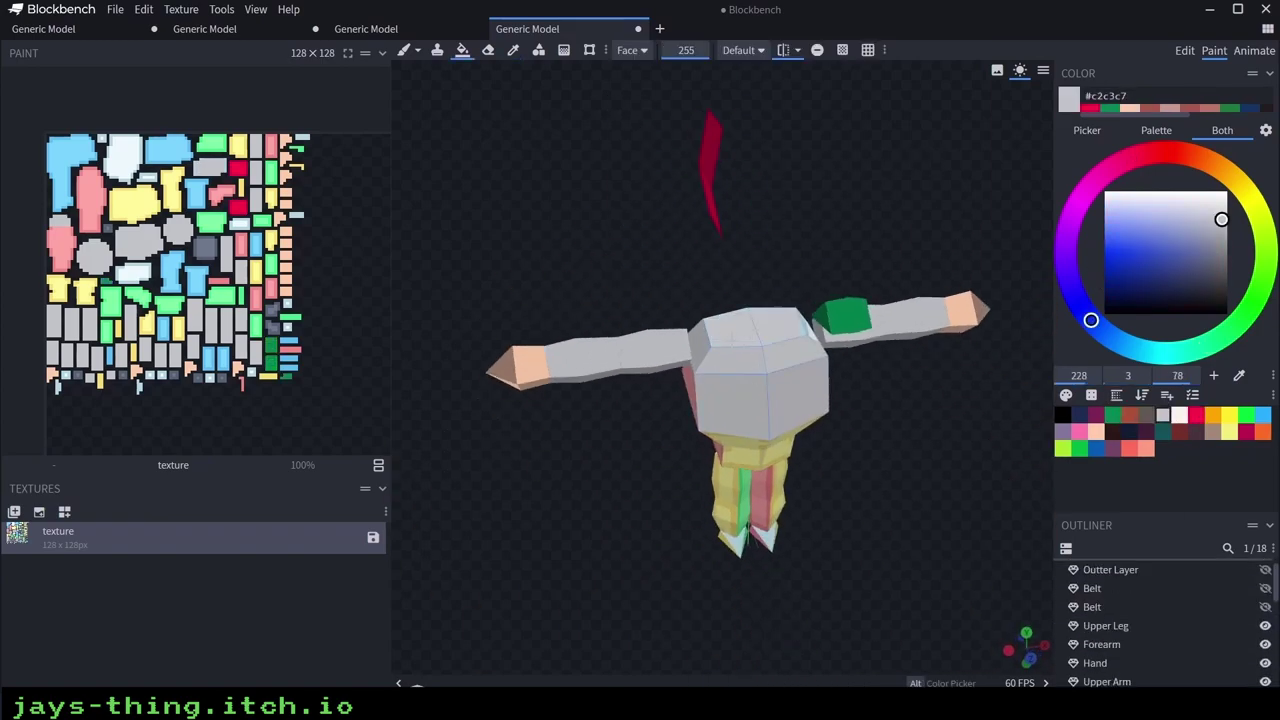
drag(895, 440, 870, 360)
click(760, 457)
drag(640, 480, 860, 440)
click(778, 410)
drag(876, 390, 720, 370)
Fill the lower leg faces above the feet with dark grey-brown #5f574f as boots
click(1146, 415)
click(769, 420)
drag(840, 450, 600, 465)
click(757, 457)
Sample the torso's light grey and fill the remaining torso and upper leg faces with it
alt+click(770, 242)
drag(768, 404, 645, 407)
drag(869, 389, 650, 360)
drag(742, 362, 782, 312)
drag(806, 344, 598, 342)
click(710, 348)
drag(849, 320, 800, 215)
click(748, 345)
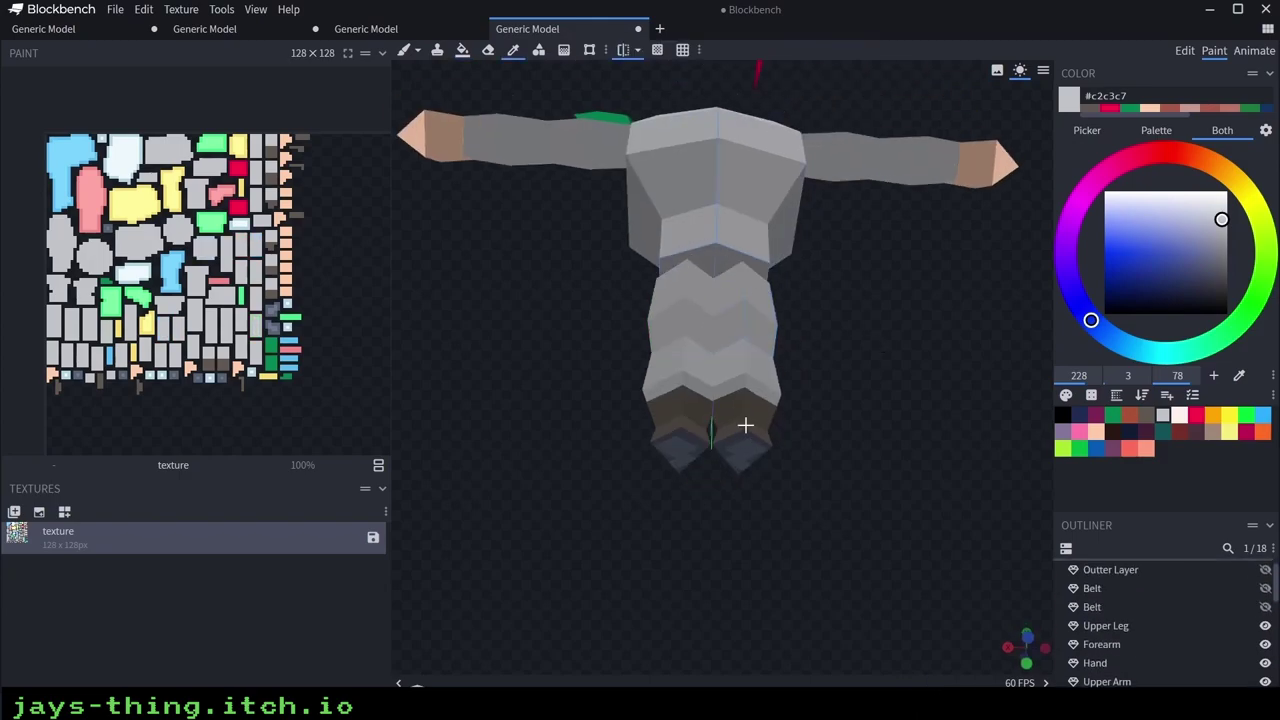
Sample the boots' dark color and fill the unpainted foot faces with it
alt+click(752, 420)
click(742, 452)
click(660, 452)
Brush the sampled boot color #5f574f around the lower legs to even out the boots' upper edge
mouse_move(640, 470)
mouse_down()
mouse_move(852, 524)
mouse_move(908, 491)
mouse_up()
scroll(852, 524, up, 5)
key(b)
scroll(870, 495, up, 1)
alt+click(817, 511)
drag(820, 505, 882, 493)
drag(918, 490, 598, 492)
drag(598, 498, 866, 512)
drag(916, 532, 851, 549)
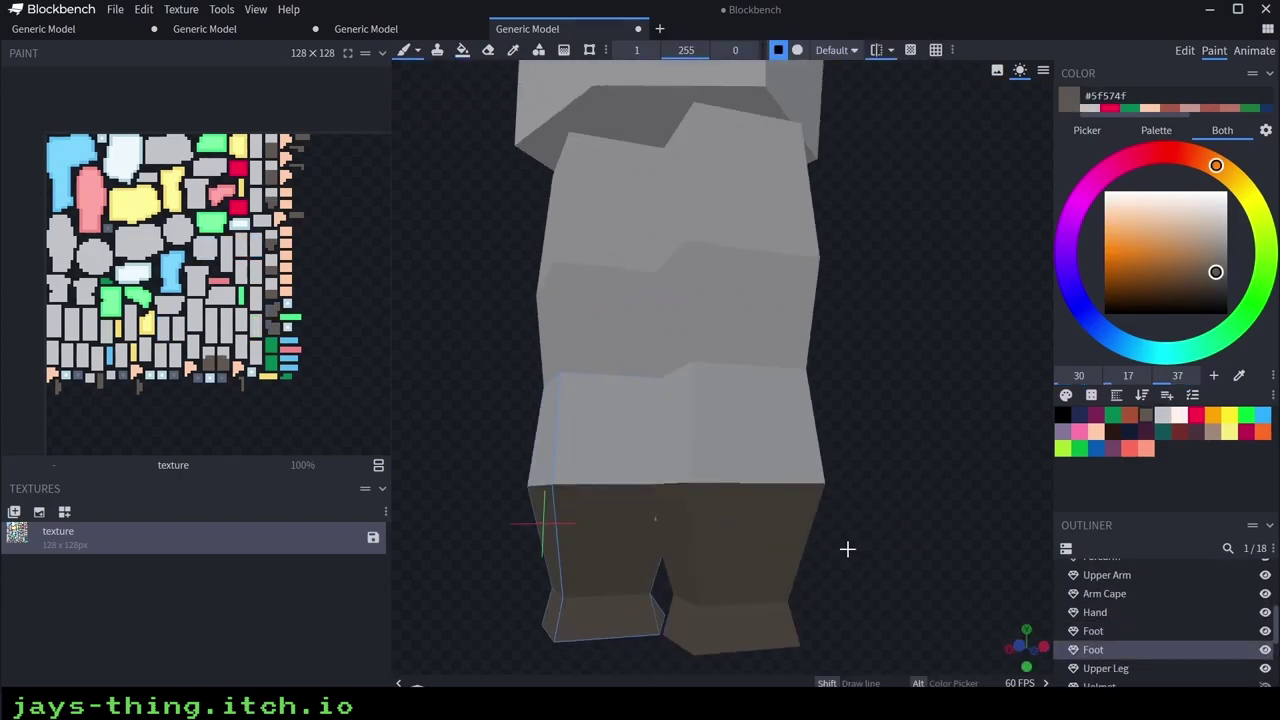
Fill the torso's outer layer with brown #a28879 and hide the arm parts covering its side
scroll(929, 508, down, 5)
drag(929, 508, 632, 492)
right_drag(655, 290, 663, 417)
scroll(663, 417, up, 3)
mouse_move(616, 425)
mouse_down()
mouse_move(657, 463)
mouse_move(614, 428)
mouse_up()
mouse_move(871, 456)
mouse_down()
mouse_move(903, 440)
mouse_move(949, 517)
mouse_move(950, 492)
mouse_move(889, 537)
mouse_up()
scroll(1259, 580, up, 3)
click(1266, 588)
drag(900, 492, 1018, 484)
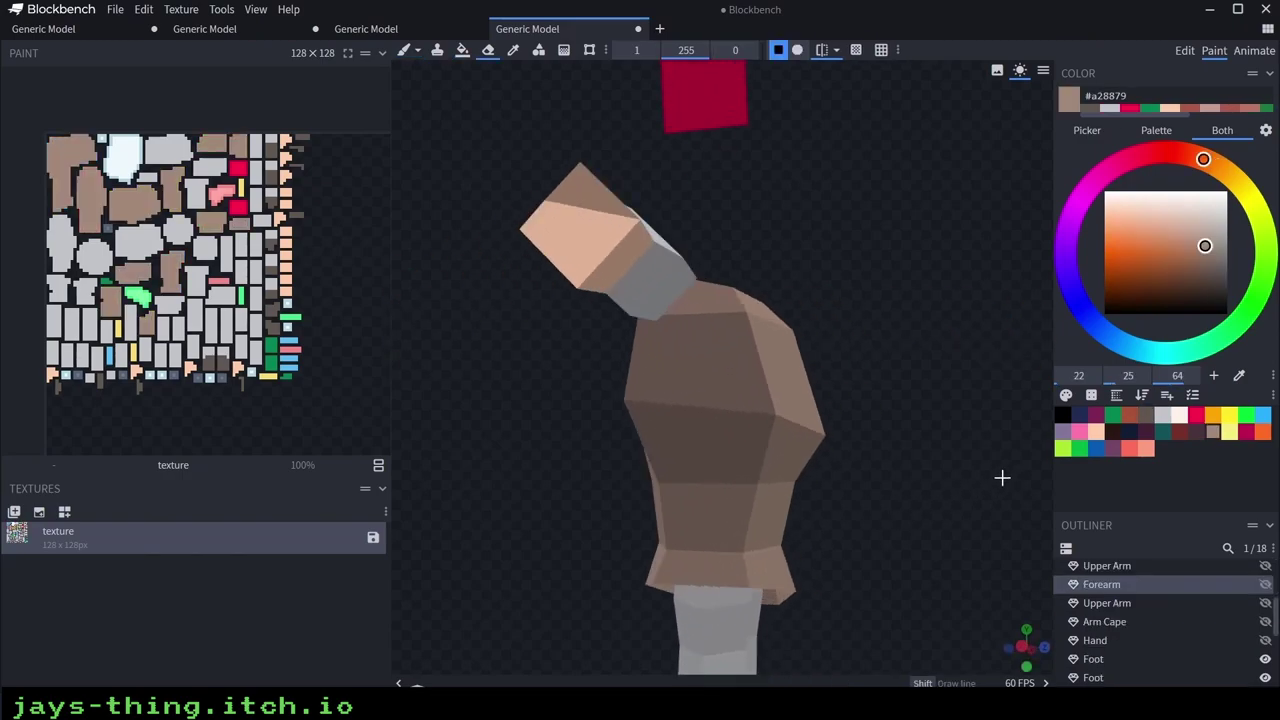
Erase a vertical strip down the side of the outer layer to expose the grey armor underneath
drag(683, 617, 710, 618)
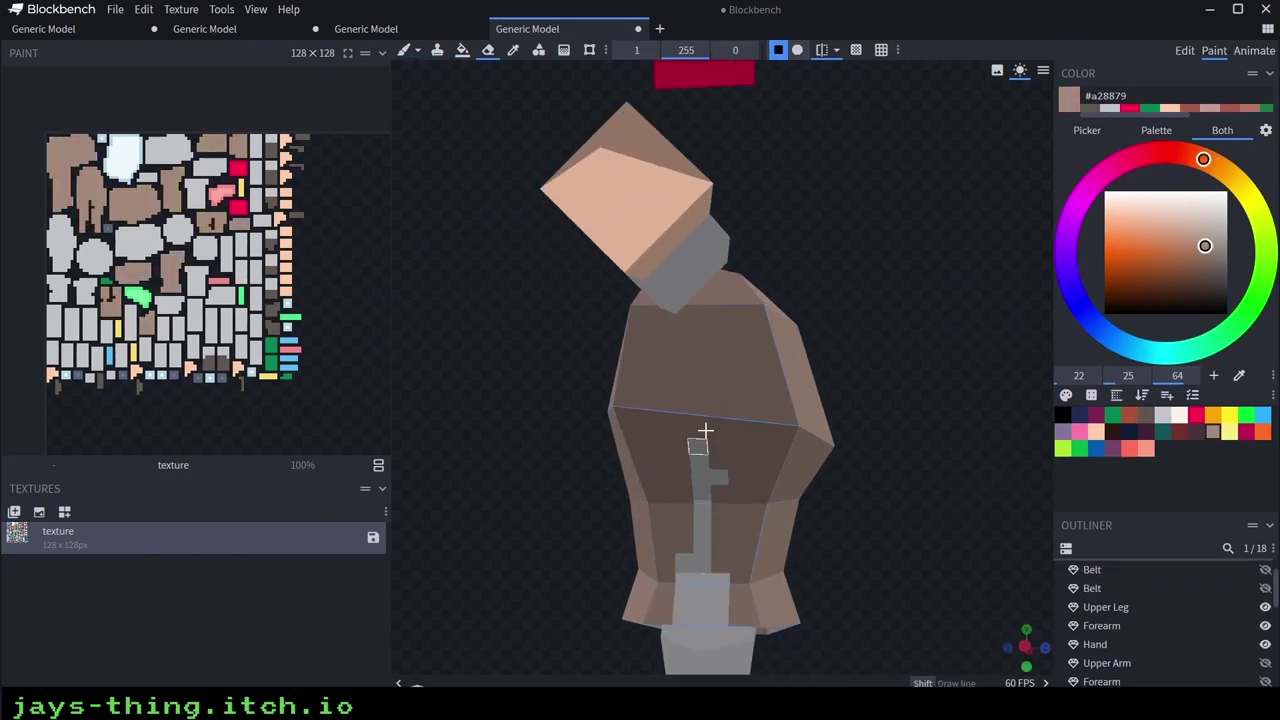
drag(689, 325, 716, 319)
mouse_move(862, 328)
mouse_down()
mouse_move(866, 373)
mouse_move(838, 372)
mouse_up()
drag(696, 337, 659, 326)
drag(927, 335, 748, 525)
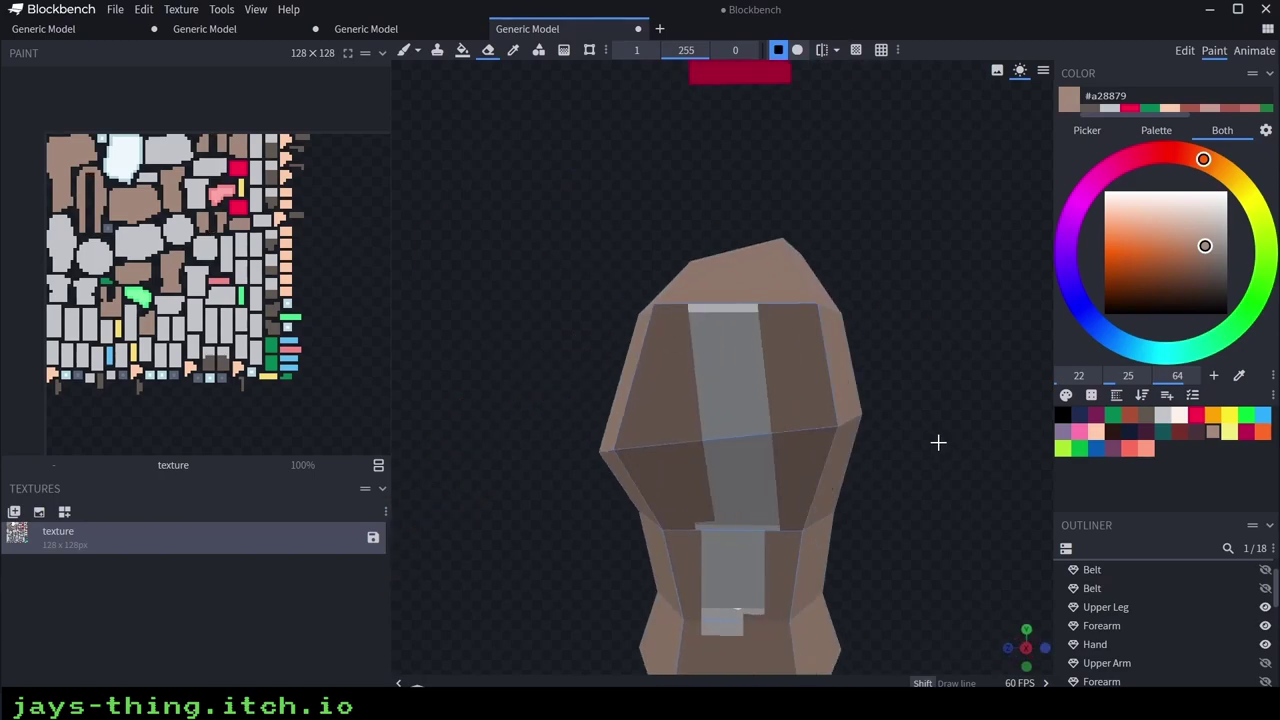
Extend the erased side opening down to the outer layer's lower hem and clean up its edges
right_drag(944, 448, 977, 205)
drag(768, 388, 750, 446)
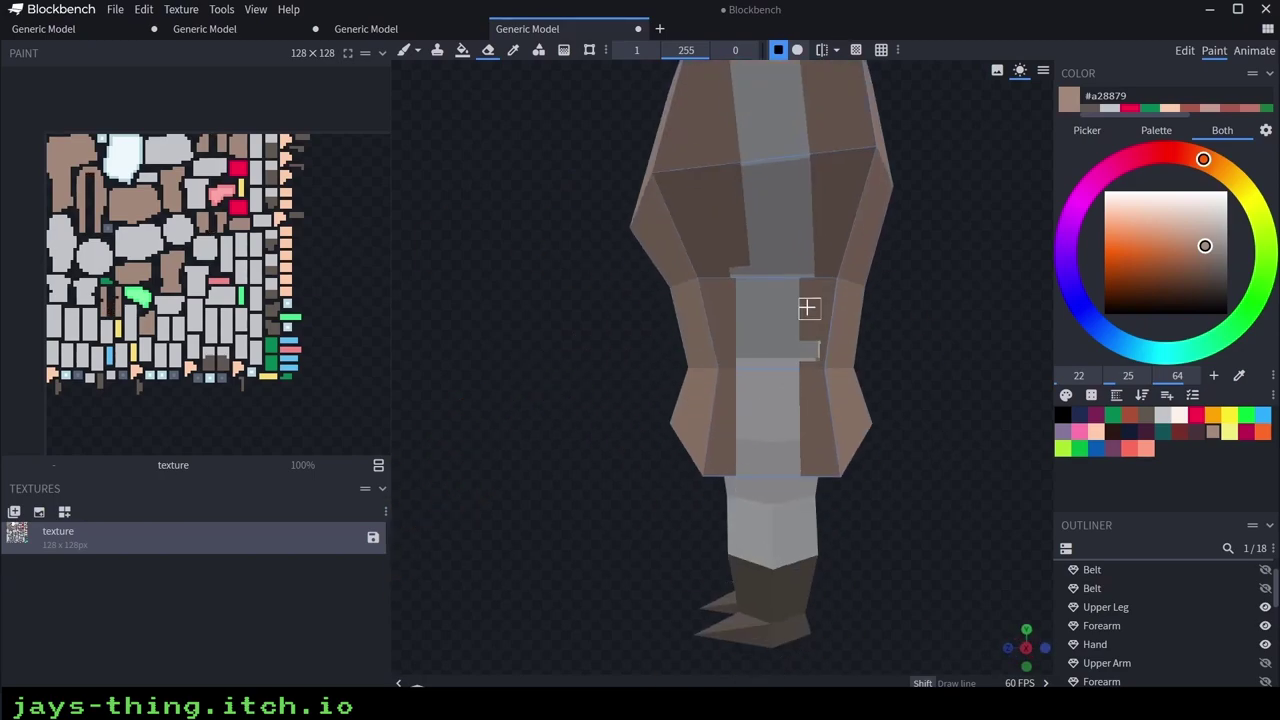
drag(802, 330, 811, 372)
drag(905, 335, 928, 345)
drag(800, 306, 762, 275)
mouse_move(925, 262)
mouse_down()
mouse_move(800, 274)
mouse_move(925, 290)
mouse_up()
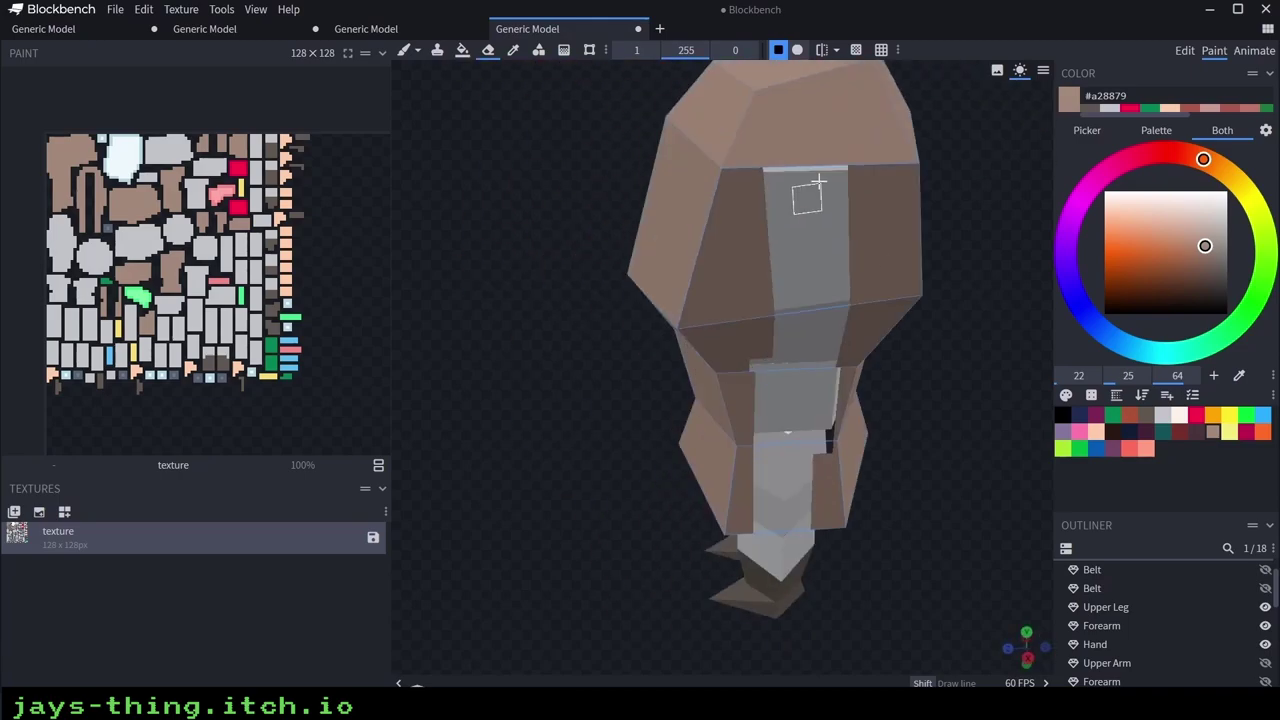
drag(828, 176, 880, 395)
scroll(880, 395, up, 3)
scroll(917, 437, down, 3)
drag(917, 437, 1037, 426)
drag(868, 460, 909, 415)
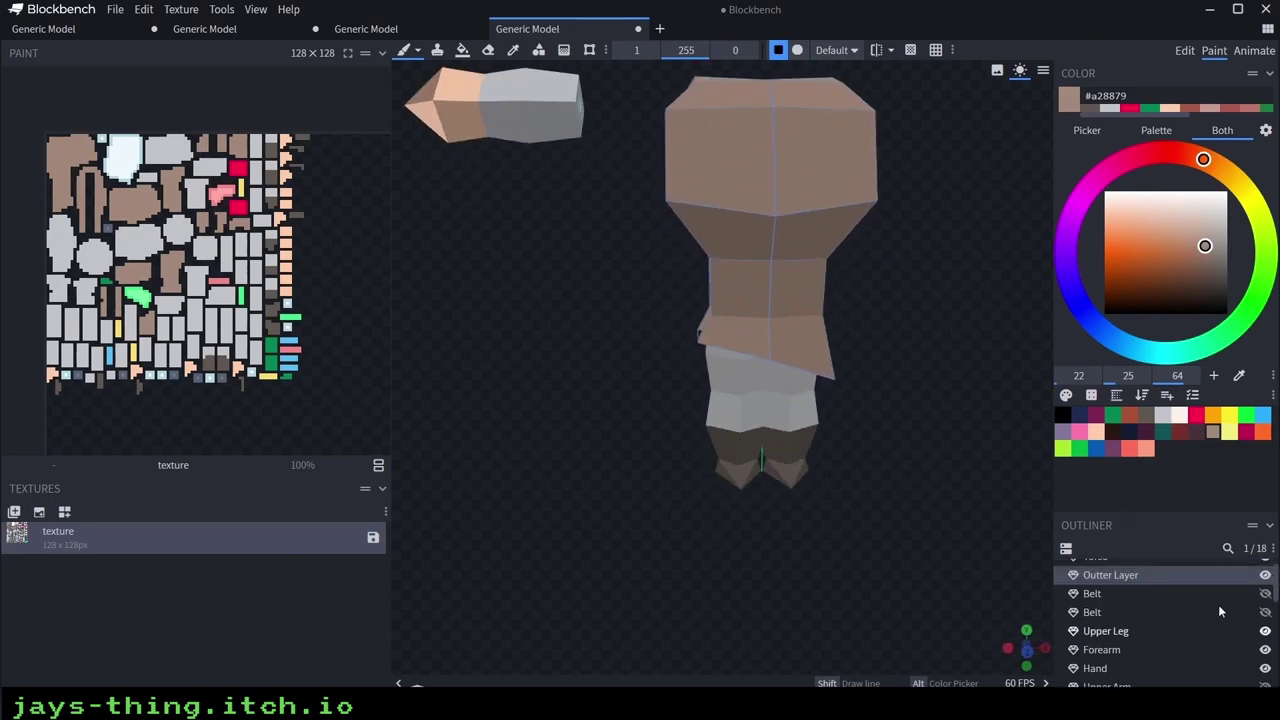
Show both belts around the waist and choose dark brown #49333b as the paint color
scroll(1219, 611, up, 1)
click(1196, 415)
right_drag(937, 385, 937, 489)
click(1229, 415)
scroll(791, 317, up, 3)
click(1265, 606)
click(1265, 624)
click(1196, 432)
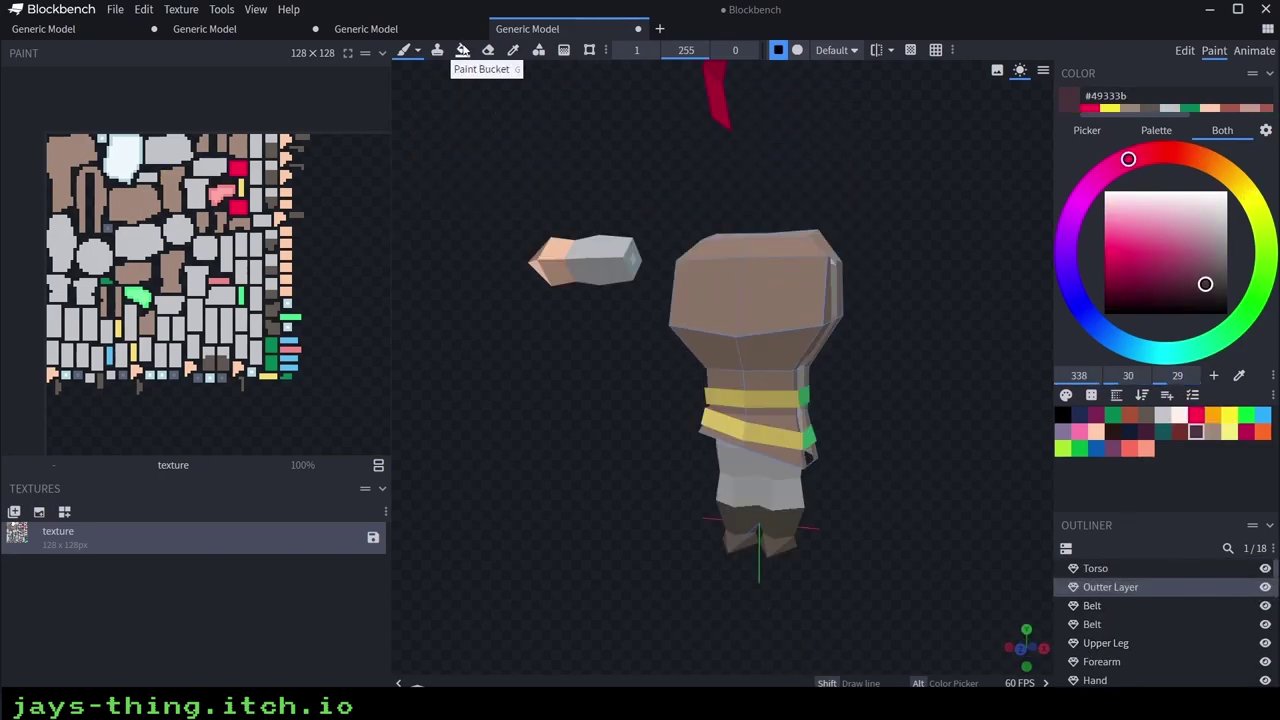
Fill the front and side faces of both belts with dark brown using the Paint Bucket
click(463, 50)
click(751, 430)
click(724, 423)
click(728, 398)
click(770, 399)
click(803, 398)
click(808, 437)
drag(852, 438, 720, 434)
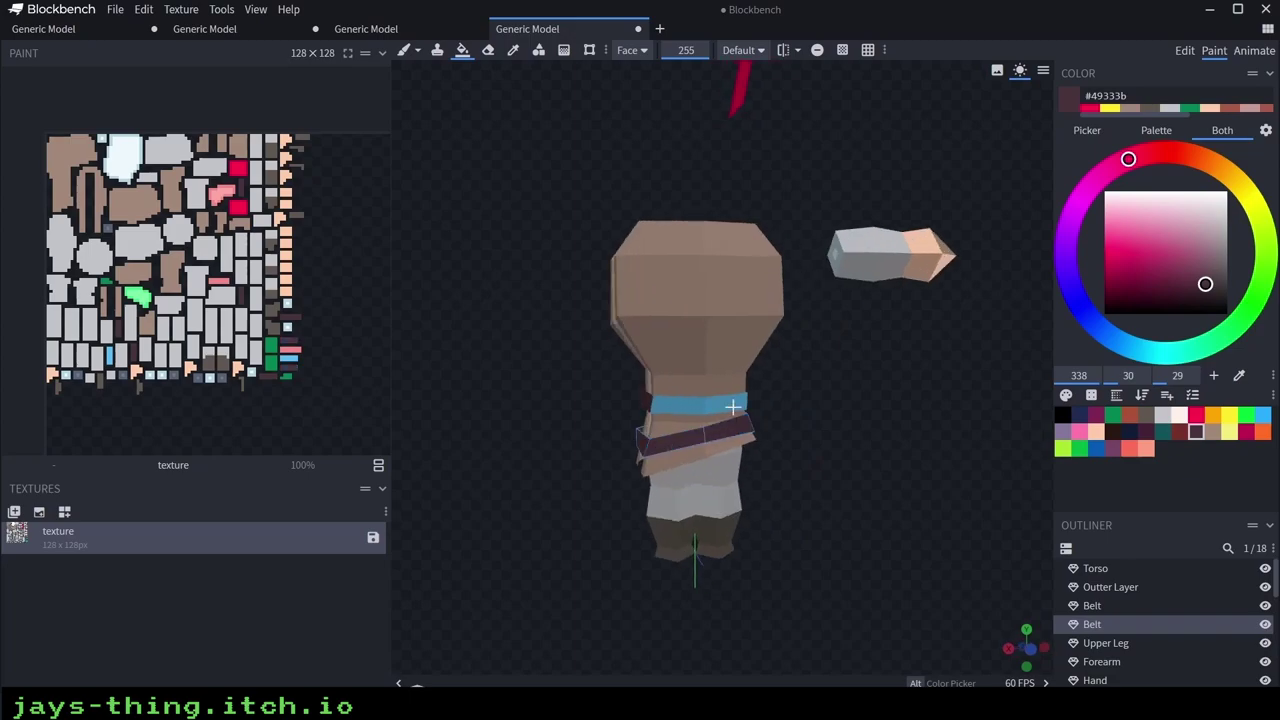
Fill the back and remaining side faces of the belts with dark brown
click(734, 408)
click(685, 405)
drag(838, 405, 717, 394)
click(717, 395)
click(718, 420)
drag(880, 405, 762, 415)
Erase the corners and outer edges of the red feather to give it a narrower, stepped outline
right_drag(902, 263, 935, 465)
drag(775, 250, 897, 254)
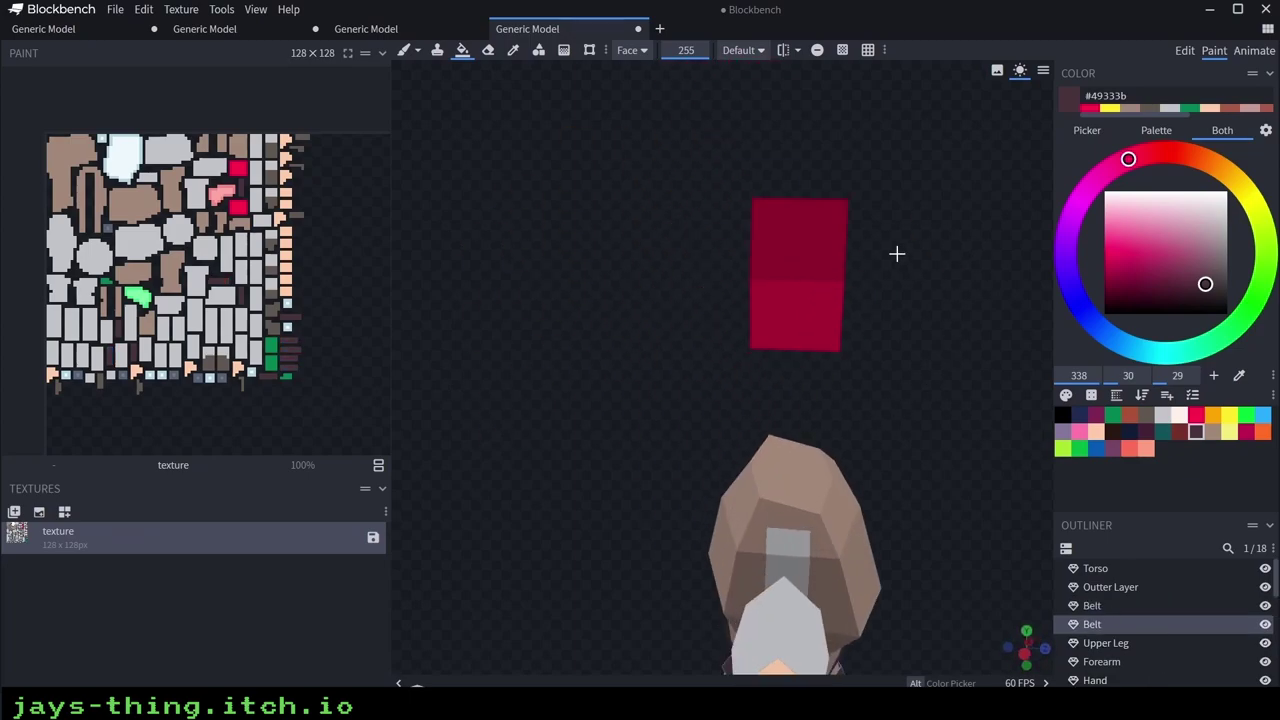
key(e)
drag(825, 207, 842, 231)
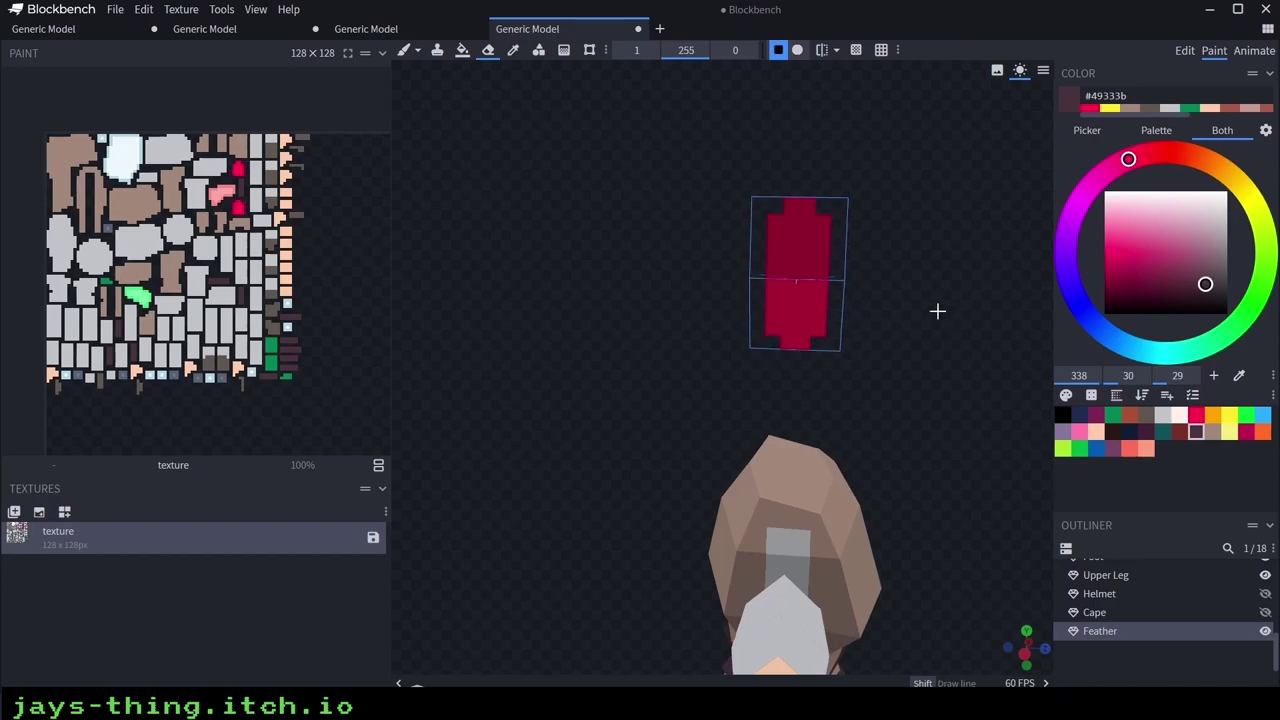
drag(937, 316, 941, 304)
key(b)
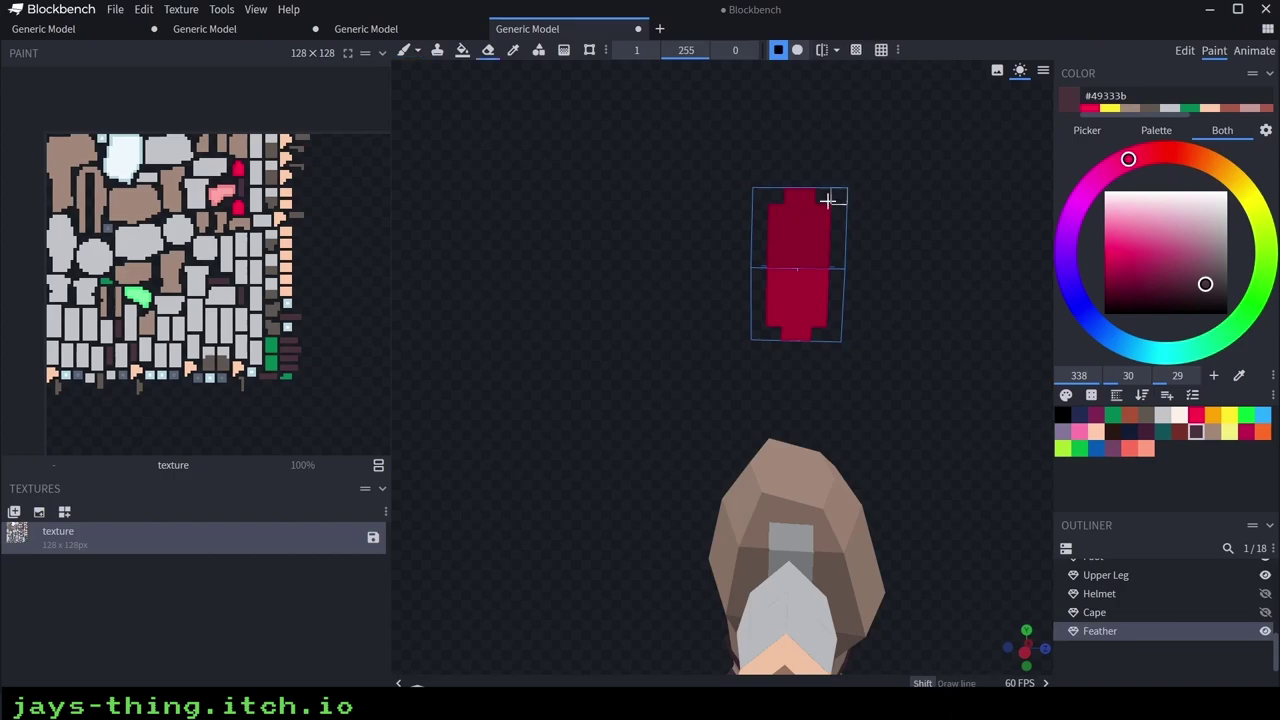
scroll(866, 307, down, 4)
drag(869, 306, 649, 337)
click(810, 395)
drag(810, 395, 966, 440)
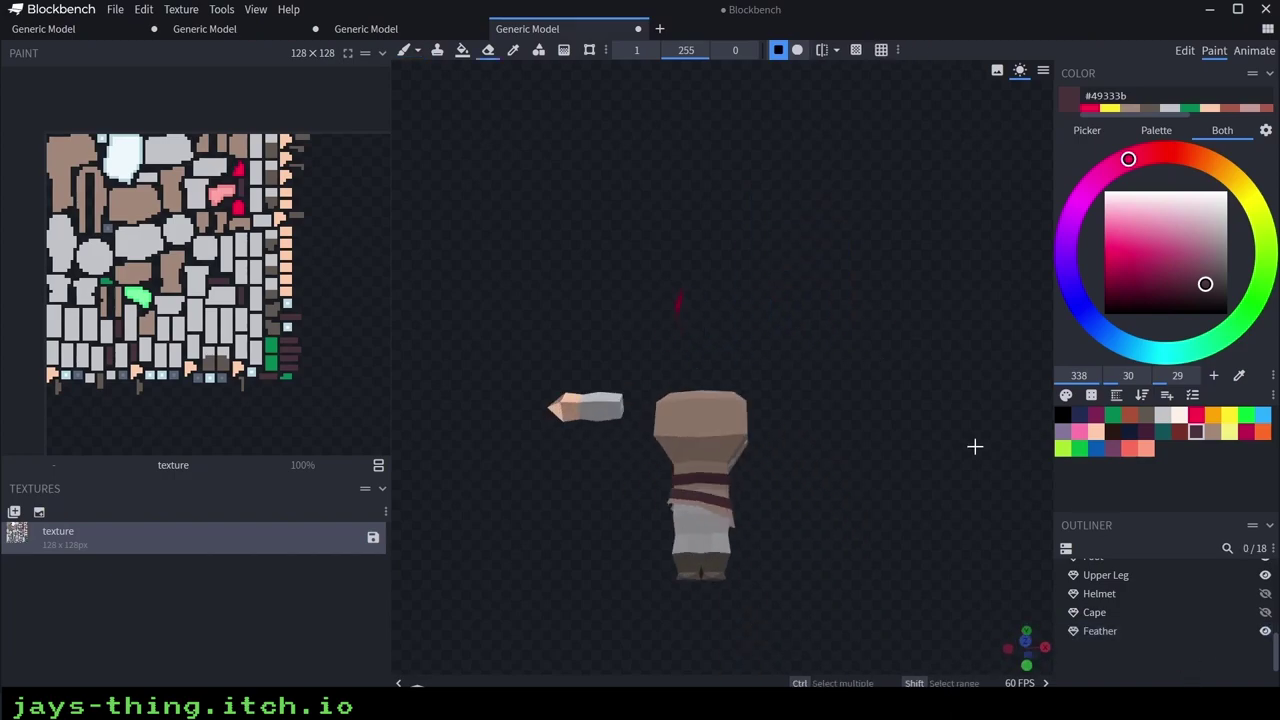
Make the hidden helmet and arm parts visible again
scroll(1257, 594, up, 4)
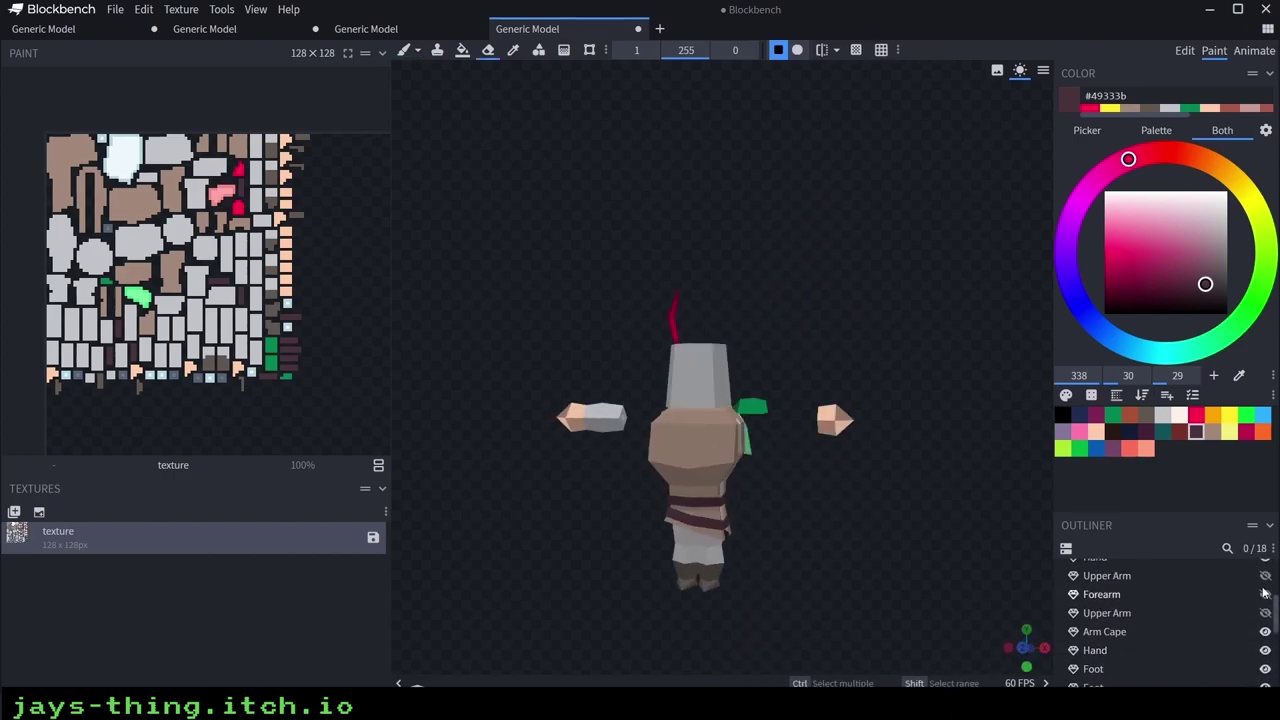
click(1265, 612)
drag(1005, 548, 797, 549)
Sample the arm cape's dark green #008751 and fill the cape's faces with it
scroll(880, 551, up, 4)
drag(913, 552, 862, 549)
alt+click(627, 450)
drag(660, 515, 656, 476)
drag(925, 511, 837, 511)
click(837, 511)
mouse_move(915, 345)
mouse_down()
mouse_move(849, 406)
mouse_move(933, 344)
mouse_up()
scroll(930, 400, down, 3)
right_drag(910, 610, 894, 477)
drag(894, 477, 646, 480)
scroll(660, 480, down, 4)
drag(980, 460, 1043, 455)
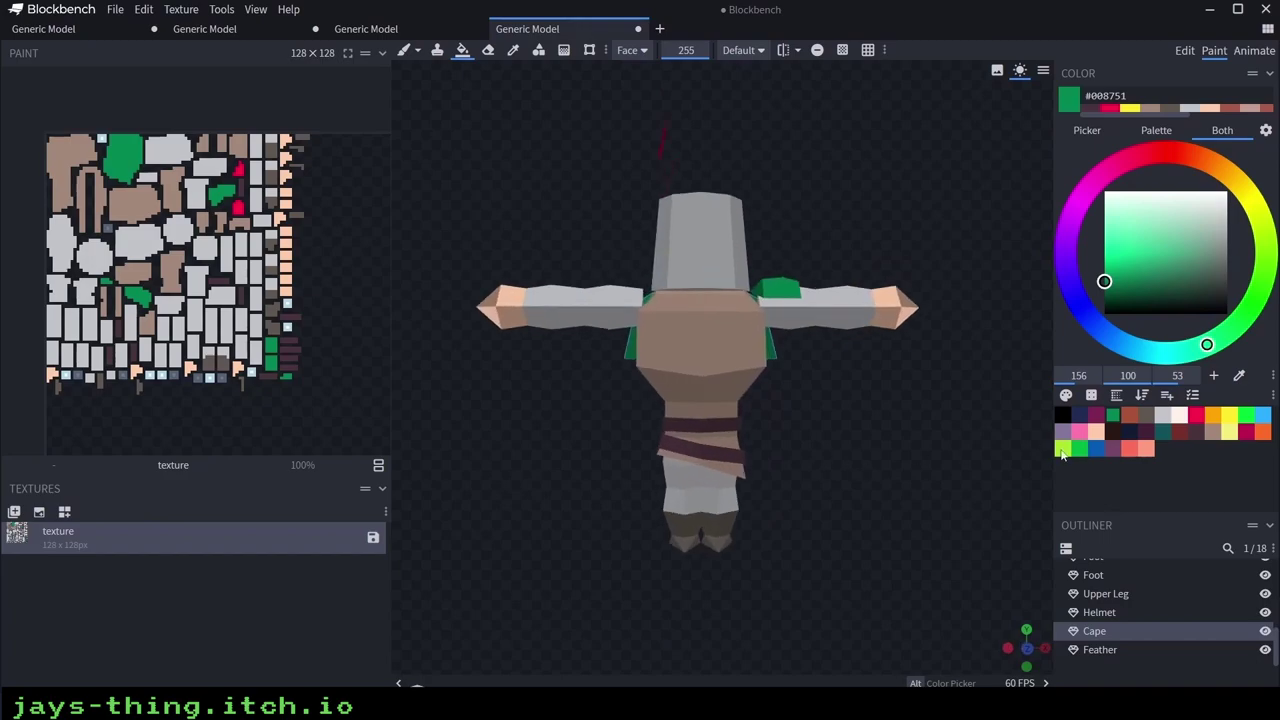
Paint a black visor slit across the helmet and a pale #fff1e8 trim along its lower edge
click(1063, 415)
scroll(934, 398, up, 2)
right_drag(925, 385, 889, 506)
scroll(880, 500, up, 6)
mouse_move(655, 392)
mouse_down()
mouse_move(694, 394)
mouse_move(587, 389)
mouse_up()
key(ctrl+z)
key(b)
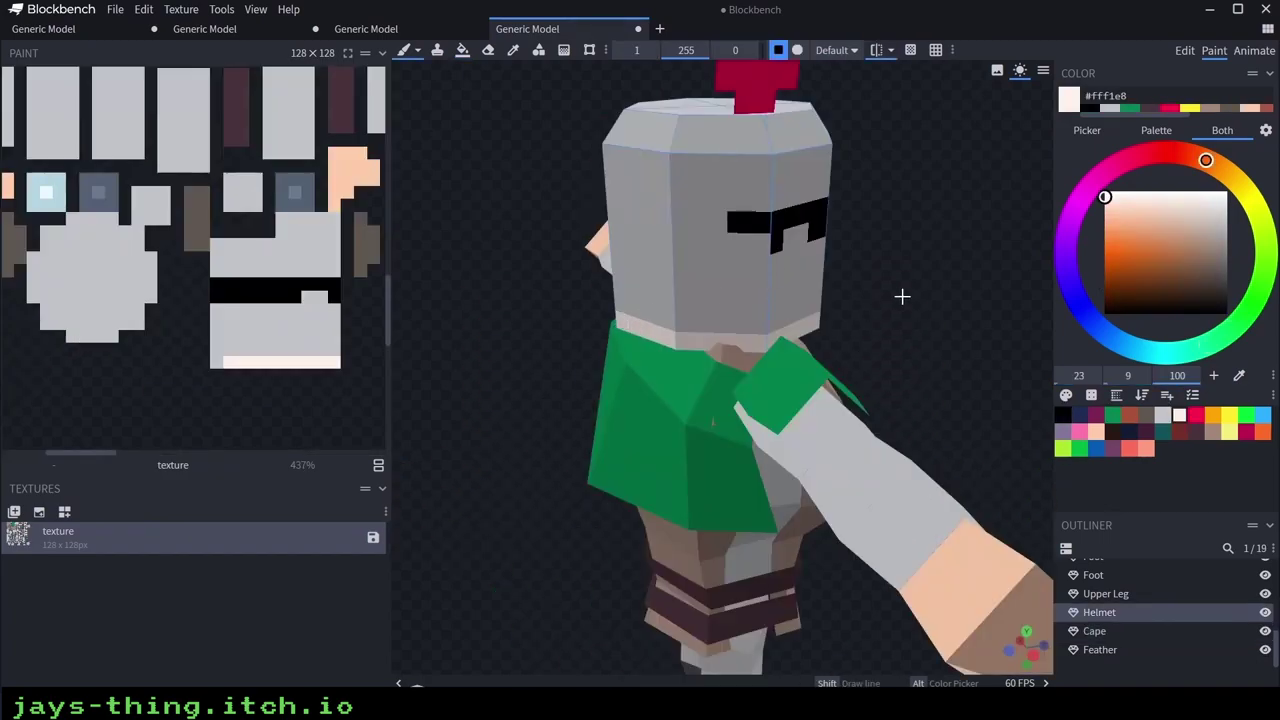
Try painting pale #fff1e8 highlight bands along the helmet's upper rim and above the visor
drag(903, 294, 610, 352)
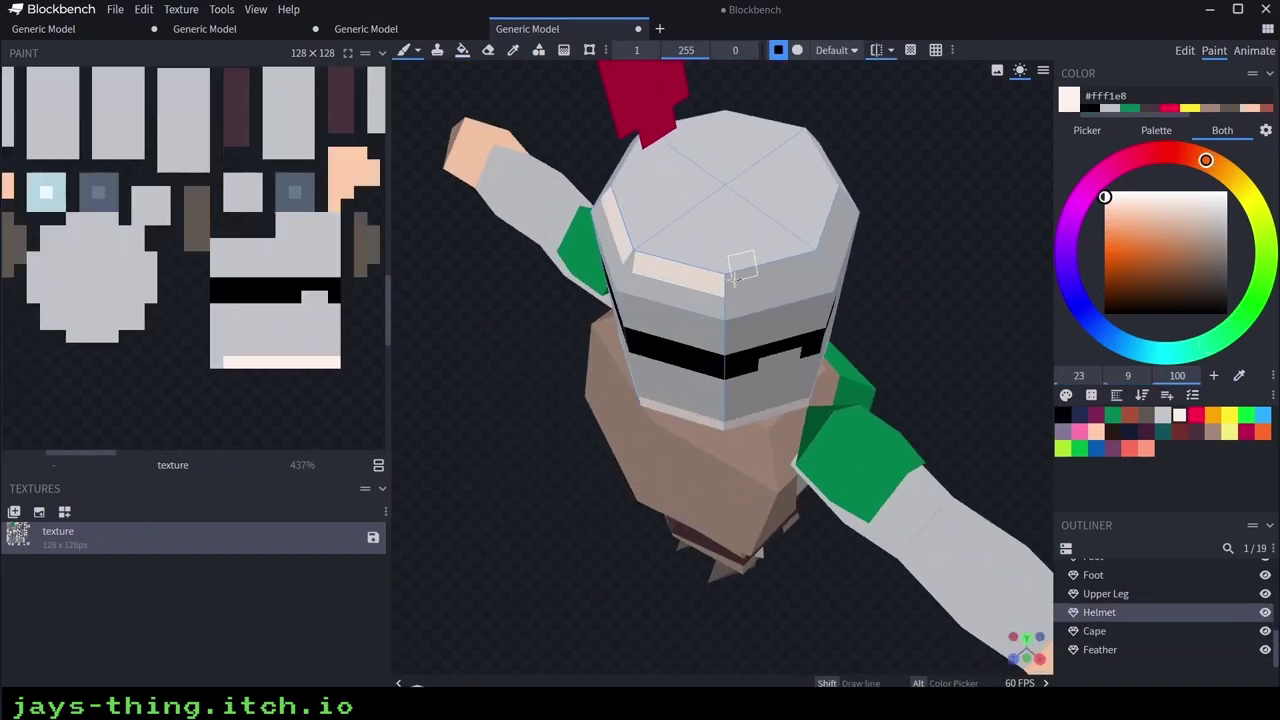
key(ctrl+z)
drag(556, 284, 660, 226)
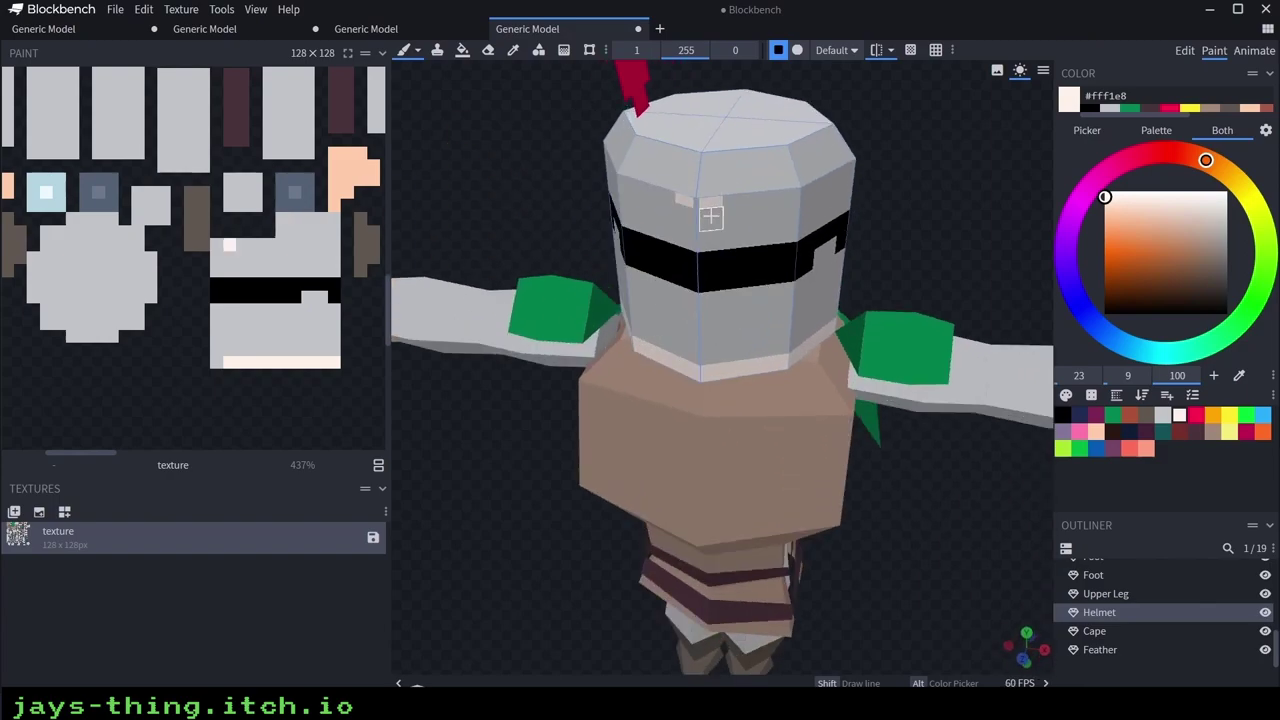
drag(844, 194, 812, 207)
drag(918, 228, 991, 163)
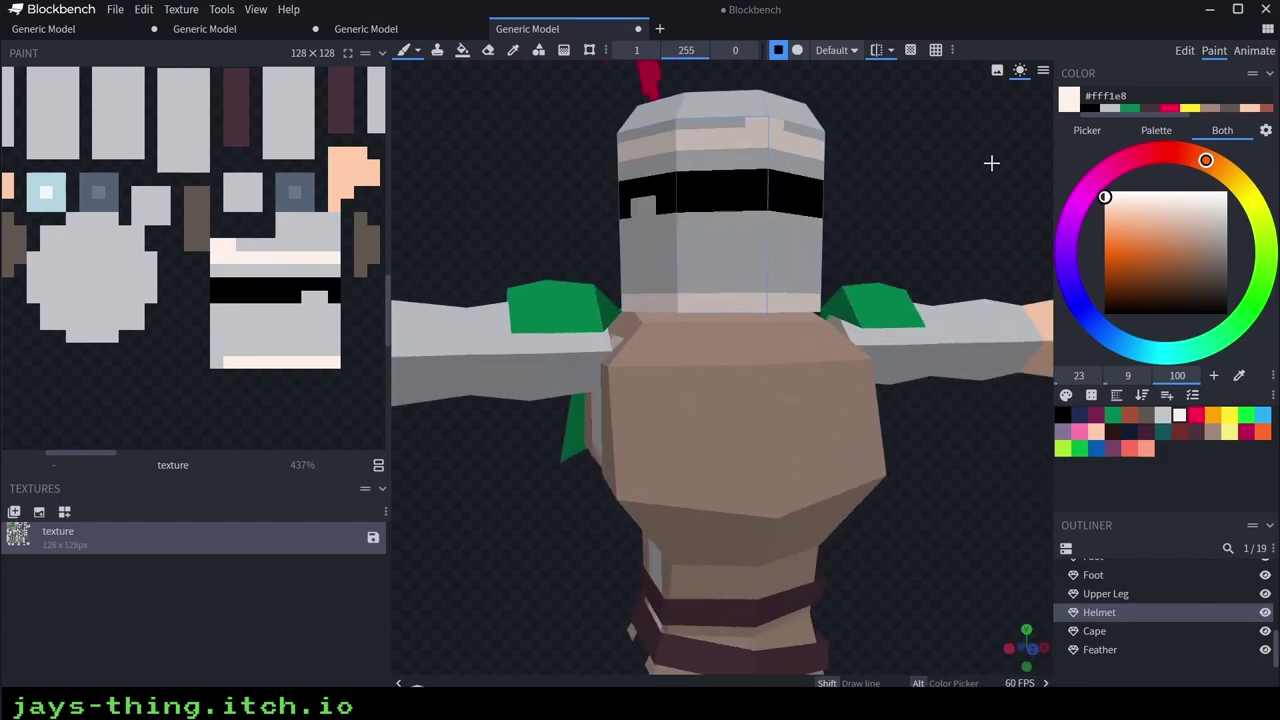
Sample the helmet's light grey and paint over the pale band above the visor
alt+click(788, 232)
mouse_move(779, 204)
mouse_down()
mouse_move(772, 190)
mouse_move(772, 204)
mouse_up()
drag(918, 112, 900, 154)
Paint dark #5f574f squares at regular intervals down the centre line of the helmet's front
click(1175, 416)
click(1146, 414)
click(739, 181)
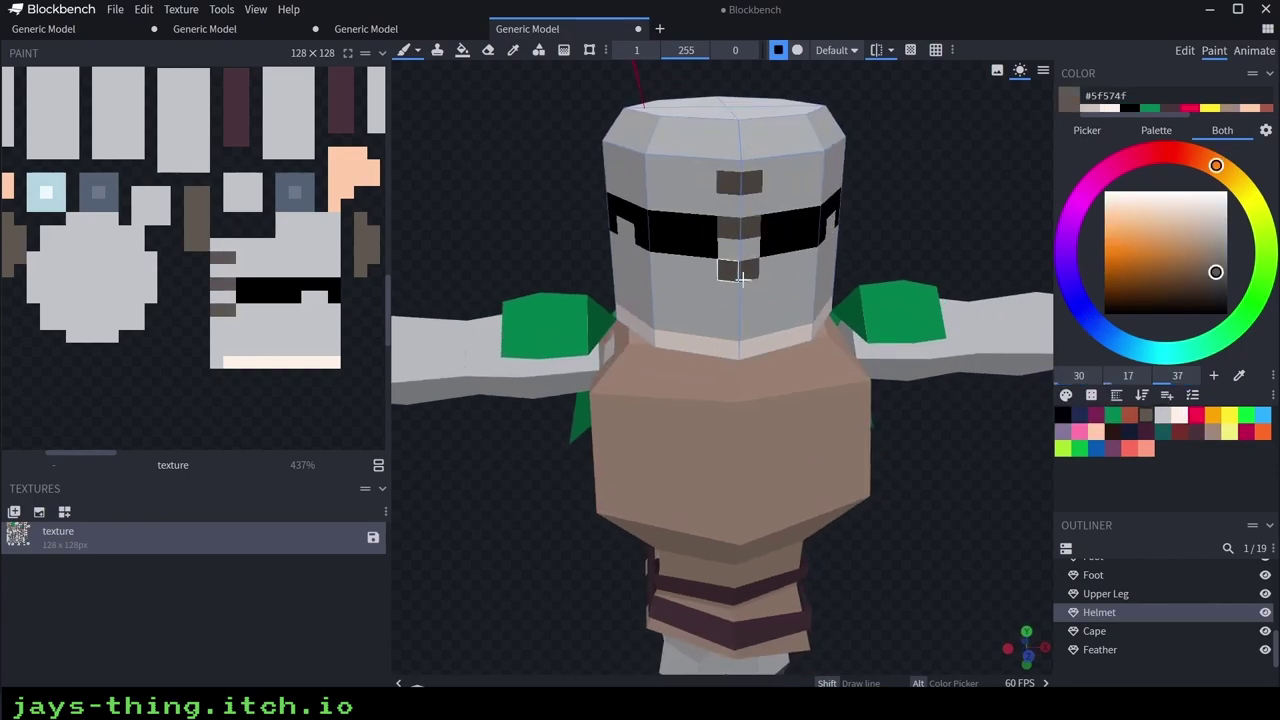
scroll(904, 269, down, 5)
mouse_move(904, 269)
mouse_down()
mouse_move(814, 197)
mouse_move(826, 257)
mouse_move(914, 174)
mouse_up()
scroll(826, 257, up, 4)
Sample the helmet's light grey and paint over the outer ends of the black visor slit on the helmet's sides
alt+click(718, 188)
drag(727, 210, 677, 237)
click(725, 231)
mouse_move(948, 205)
mouse_down()
mouse_move(714, 206)
mouse_move(940, 203)
mouse_move(925, 192)
mouse_up()
Sample #5f574f from the centre strip and paint a one-pixel band around the helmet's upper rim
alt+click(795, 177)
click(797, 148)
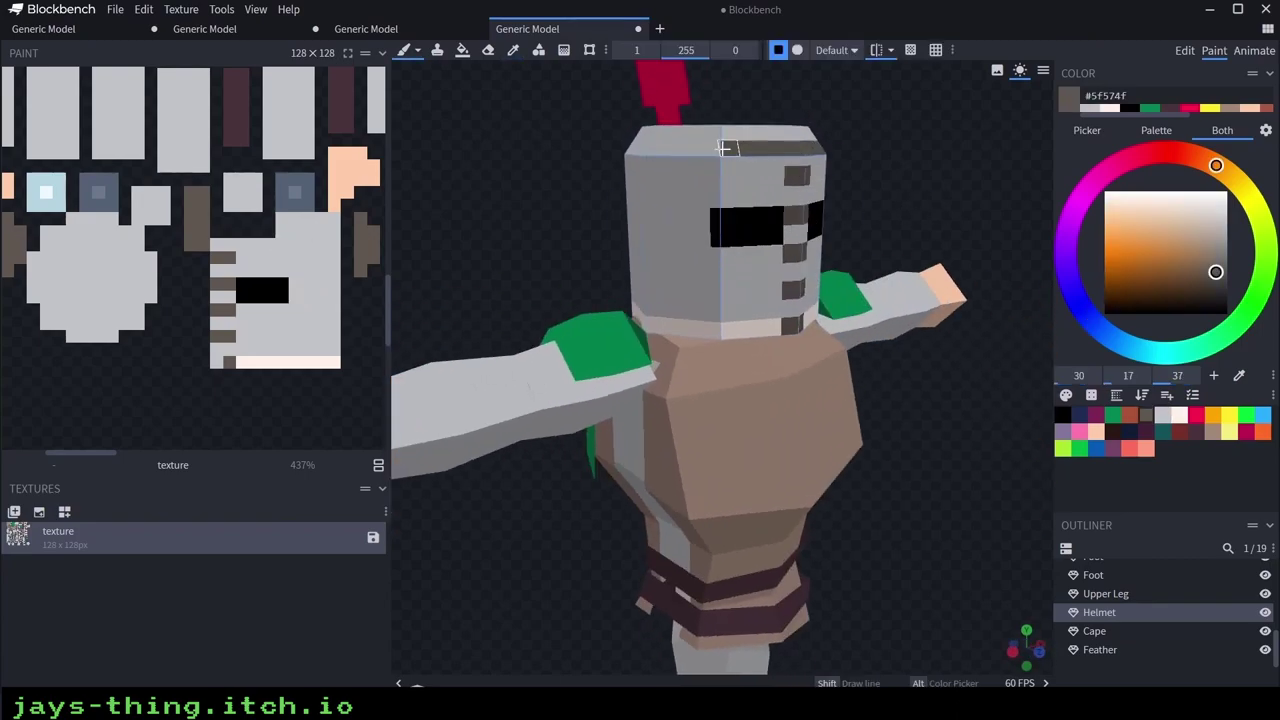
click(724, 148)
drag(848, 151, 922, 184)
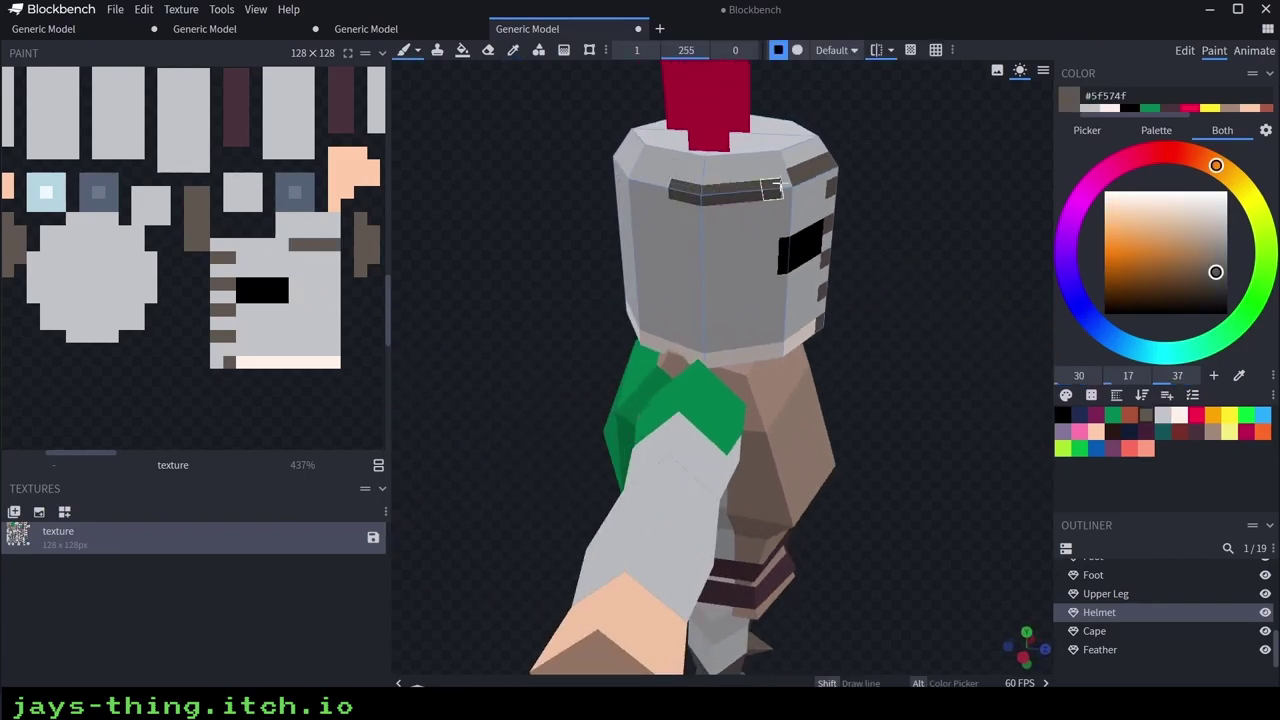
drag(812, 179, 829, 171)
mouse_move(893, 172)
mouse_down()
mouse_move(762, 145)
mouse_move(726, 180)
mouse_move(682, 184)
mouse_up()
click(700, 163)
drag(684, 180, 744, 175)
drag(745, 172, 800, 170)
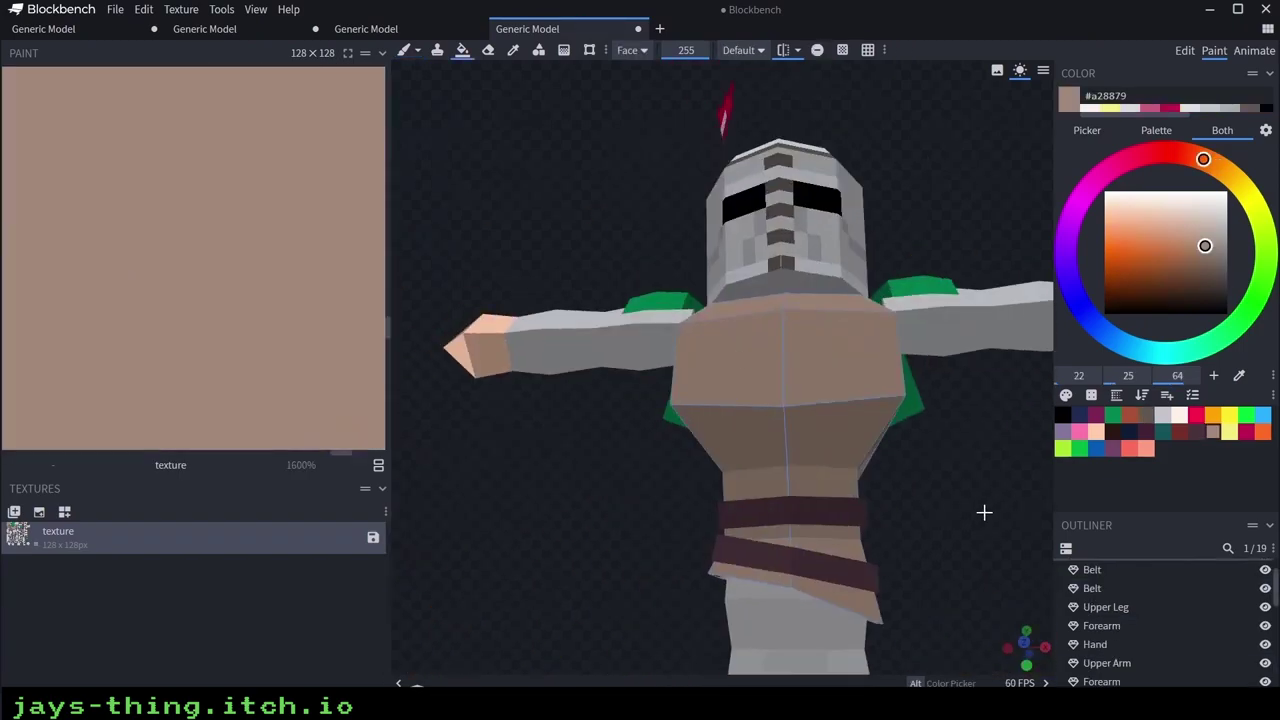
Paint a yellow sun disc in the middle of the outer layer's chest
click(1229, 414)
mouse_move(815, 420)
mouse_down()
mouse_move(750, 418)
mouse_move(783, 397)
mouse_move(767, 384)
mouse_up()
mouse_move(952, 515)
mouse_down()
mouse_move(960, 468)
mouse_move(966, 525)
mouse_up()
Outline the yellow disc with red #ff004d and paint a tapering ray below it
click(1178, 415)
click(1196, 415)
mouse_move(746, 405)
mouse_down()
mouse_move(760, 449)
mouse_move(792, 462)
mouse_up()
mouse_move(873, 528)
mouse_down()
mouse_move(856, 500)
mouse_move(792, 501)
mouse_up()
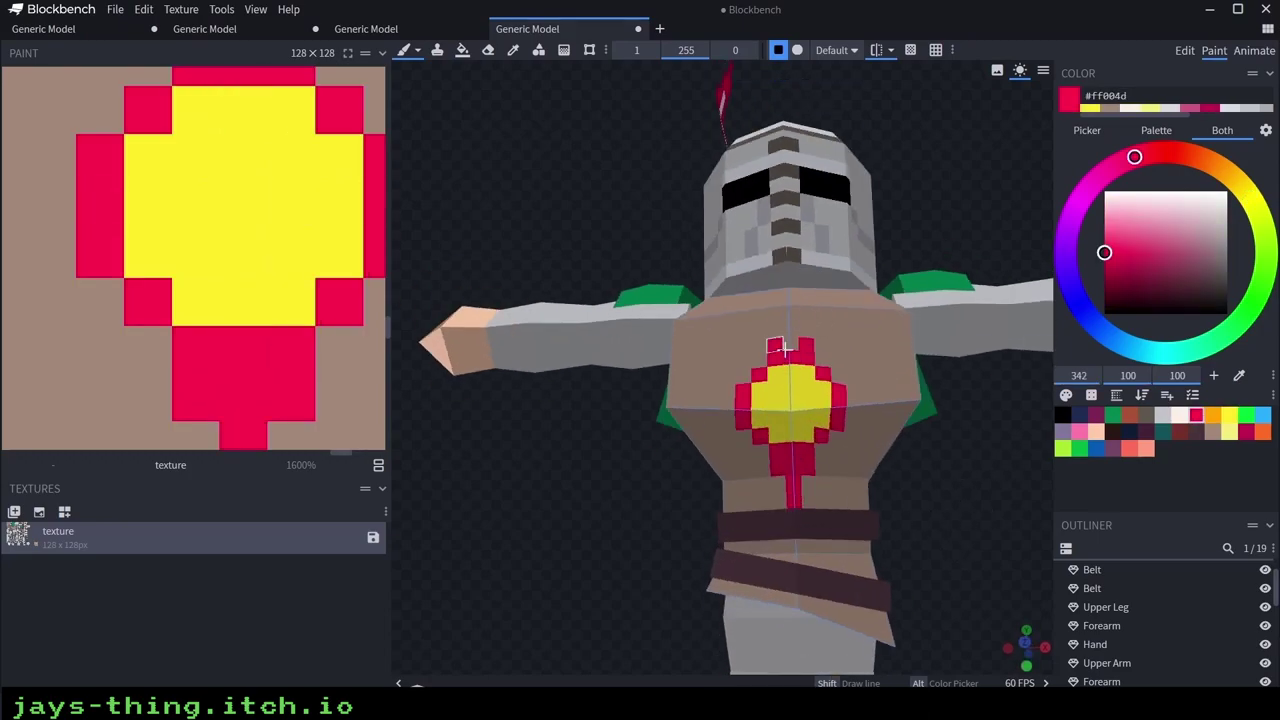
Paint red #ff004d horizontal, upward and stepped diagonal rays radiating from the sun emblem
drag(728, 408, 686, 408)
click(854, 413)
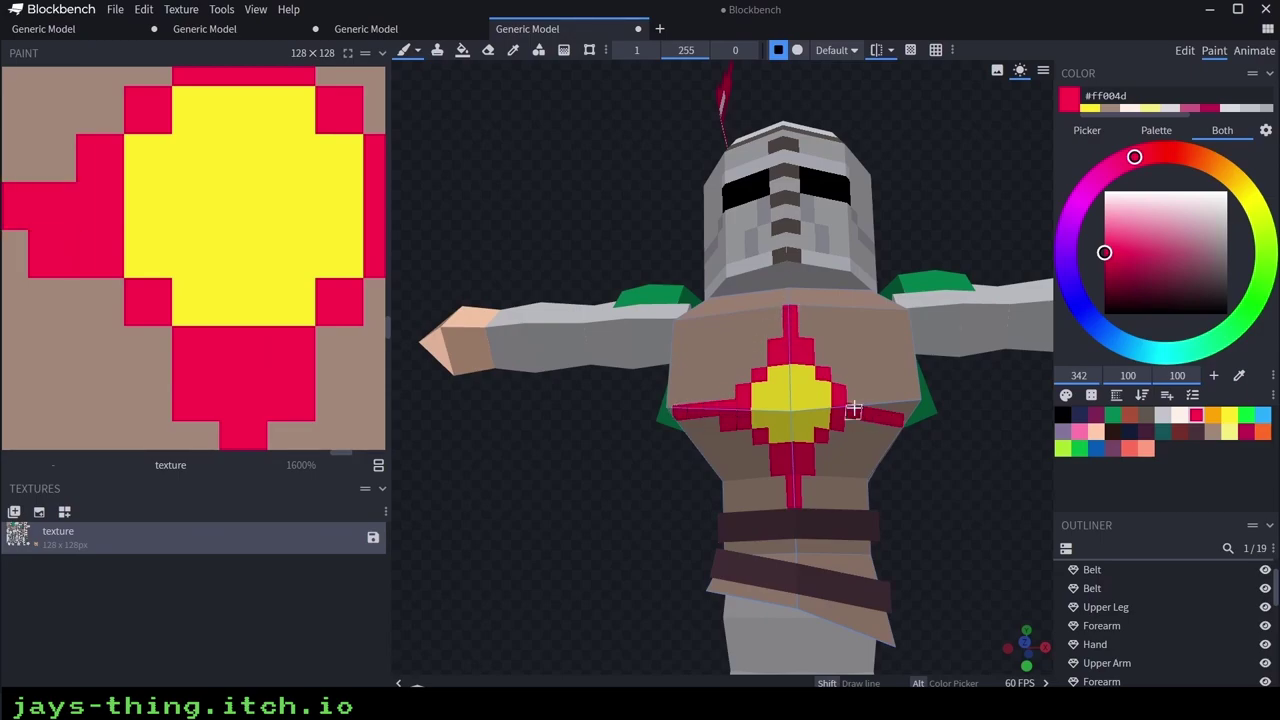
click(853, 395)
click(835, 453)
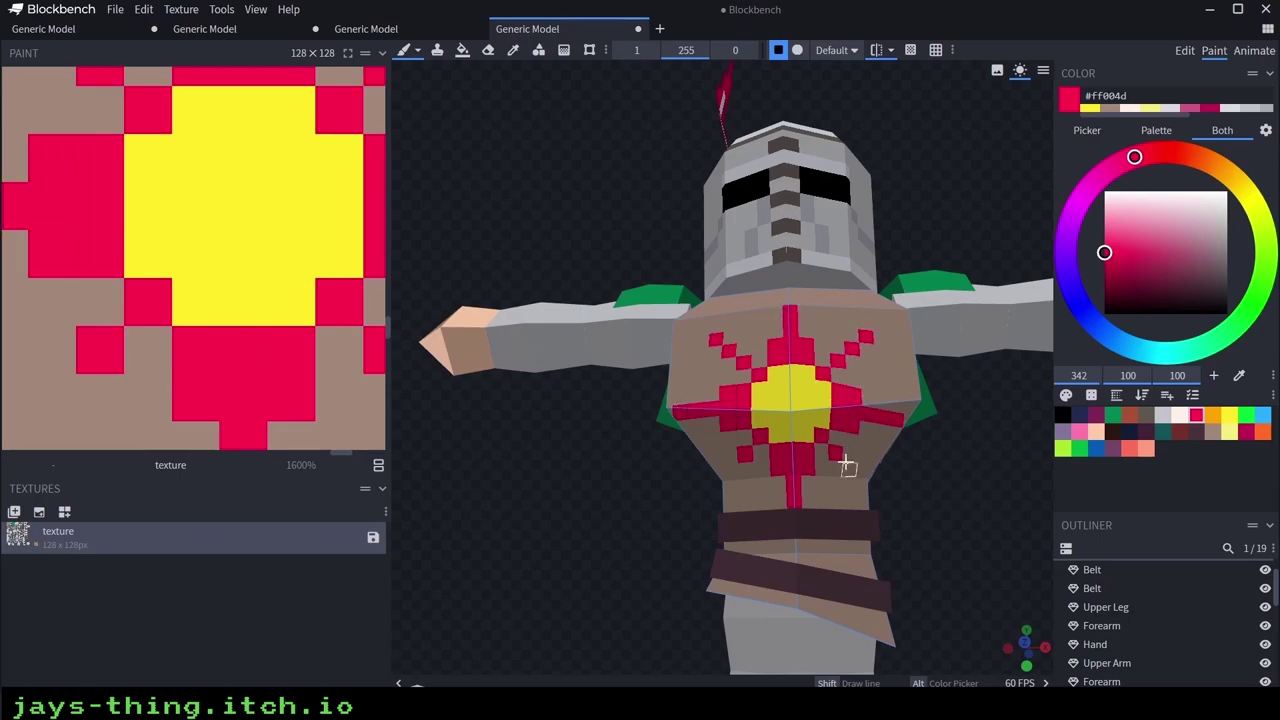
click(849, 469)
click(862, 472)
key(ctrl+z)
click(861, 487)
Thicken the sunburst by filling the gaps between the bases of its rays with red
click(823, 359)
drag(838, 375, 853, 362)
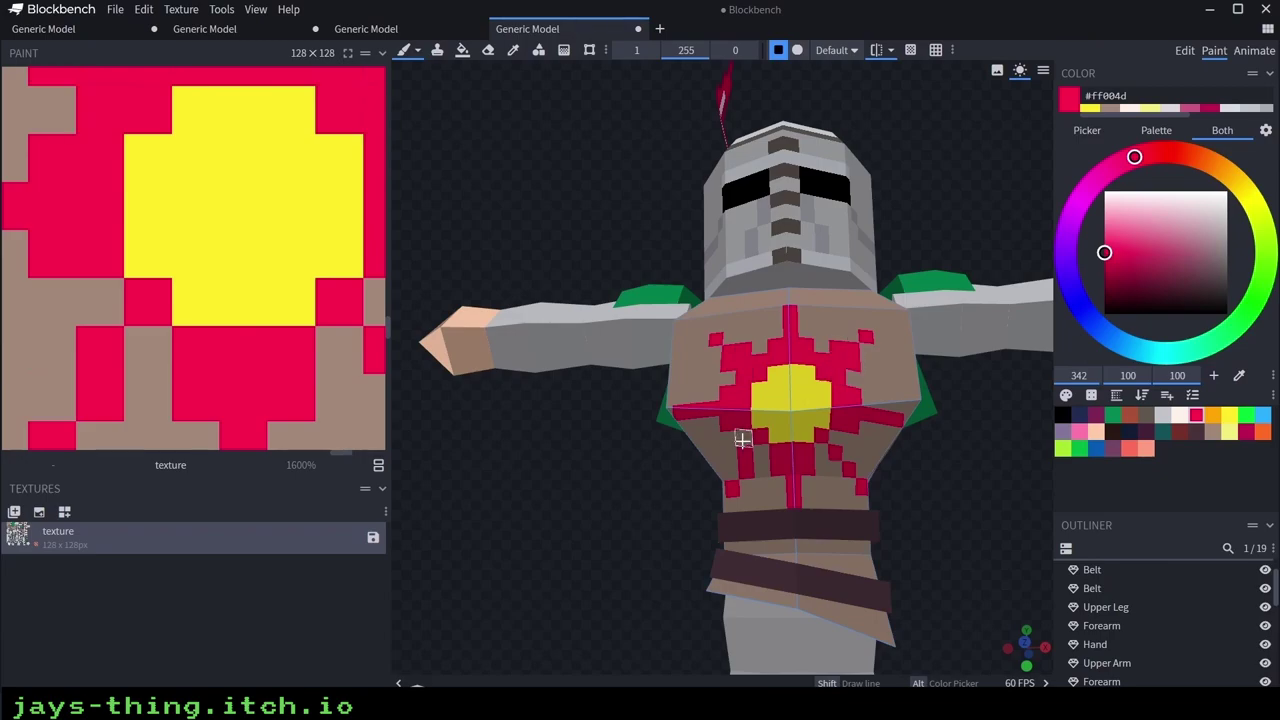
drag(742, 439, 761, 455)
scroll(891, 457, down, 6)
mouse_move(891, 457)
mouse_down()
mouse_move(971, 494)
mouse_move(893, 486)
mouse_up()
scroll(893, 486, up, 6)
drag(961, 534, 959, 508)
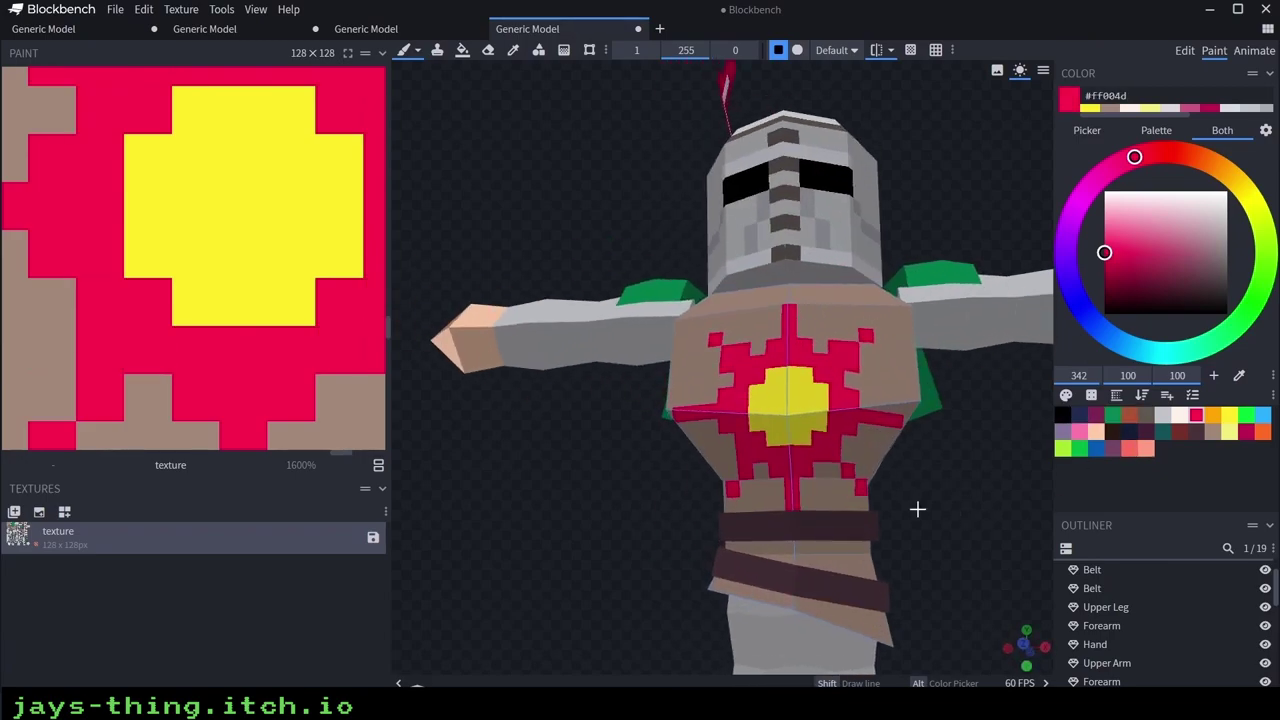
Paint two dark blue eyes and a straight mouth on the yellow sun disc
scroll(959, 508, up, 3)
click(1079, 414)
key(alt)
click(789, 397)
drag(787, 438, 811, 438)
scroll(1030, 544, down, 5)
click(1030, 544)
drag(1030, 544, 1078, 502)
scroll(986, 574, down, 8)
scroll(826, 514, up, 5)
scroll(860, 475, down, 5)
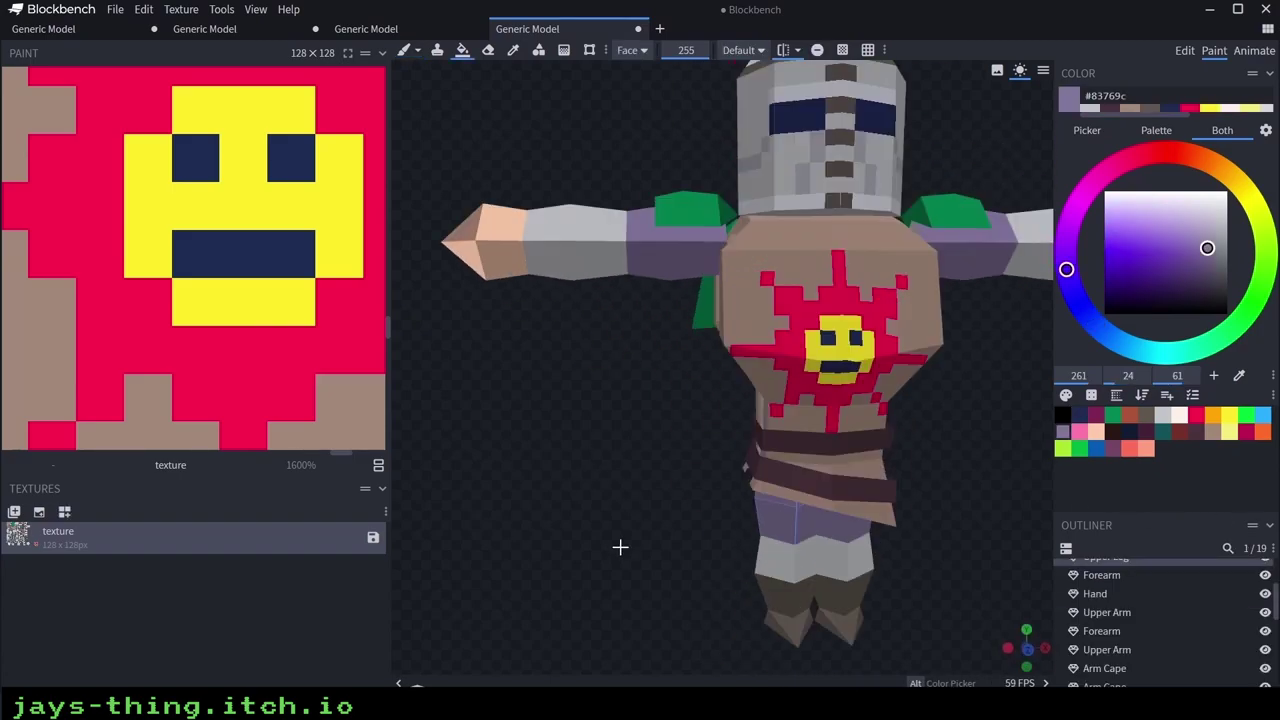
Paint #5f574f bands around both ends of the grey armour on each forearm
mouse_move(620, 547)
mouse_down()
mouse_move(791, 529)
mouse_move(609, 518)
mouse_move(631, 375)
mouse_move(614, 354)
mouse_move(640, 414)
mouse_up()
key(b)
alt+click(797, 545)
right_drag(640, 414, 843, 485)
drag(731, 318, 733, 376)
mouse_move(725, 420)
mouse_down()
mouse_move(700, 345)
mouse_move(714, 409)
mouse_move(895, 436)
mouse_up()
drag(867, 270, 855, 291)
drag(945, 322, 826, 181)
drag(712, 294, 714, 326)
drag(789, 357, 790, 460)
drag(708, 160, 702, 200)
drag(755, 290, 745, 122)
drag(729, 427, 465, 440)
drag(766, 200, 769, 174)
drag(770, 150, 797, 388)
drag(800, 366, 606, 229)
scroll(637, 180, down, 5)
right_drag(918, 350, 824, 307)
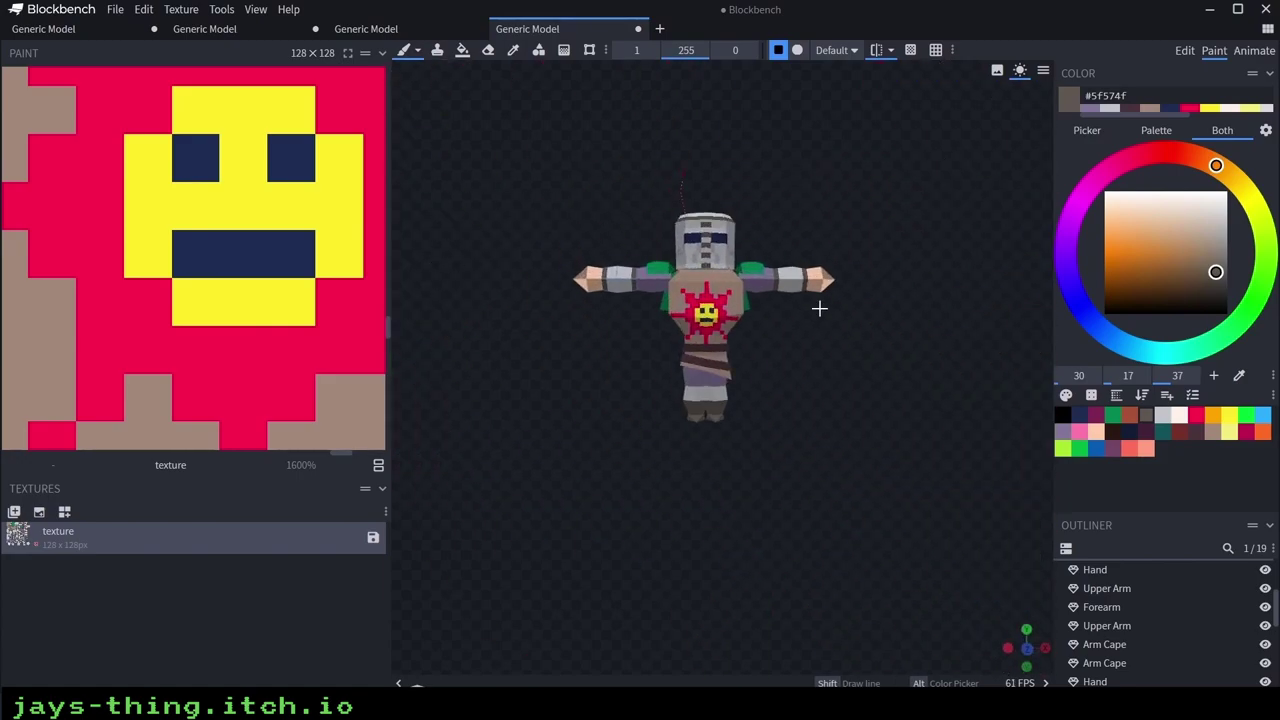
Try painting peach #ffccaa and light grey #c2c3c7 details on the outer layer's sides
scroll(824, 307, up, 4)
click(1096, 432)
drag(834, 345, 828, 385)
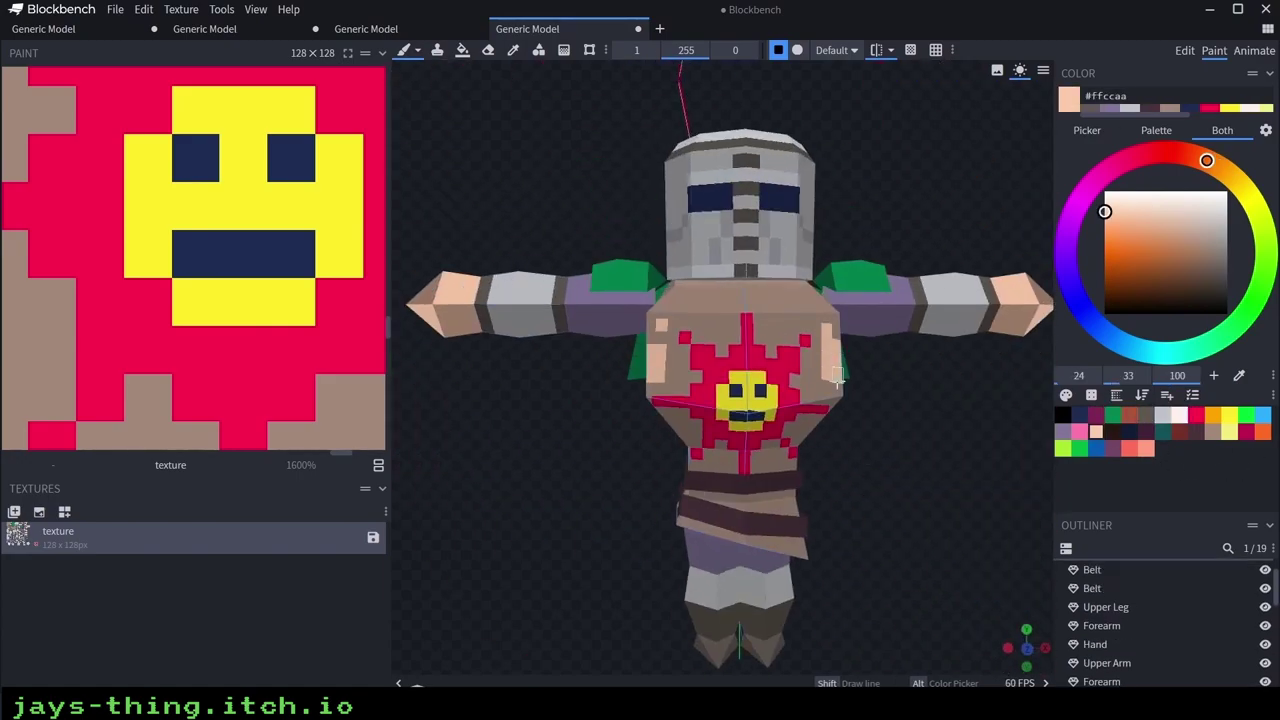
key(ctrl+z)
drag(1008, 385, 969, 437)
scroll(960, 440, down, 4)
mouse_move(900, 475)
mouse_down()
mouse_move(865, 466)
mouse_move(915, 455)
mouse_move(908, 434)
mouse_up()
click(1163, 415)
scroll(800, 340, up, 4)
drag(763, 314, 781, 390)
mouse_move(968, 430)
mouse_down()
mouse_move(1031, 380)
mouse_move(1008, 408)
mouse_up()
scroll(1020, 470, up, 2)
drag(1025, 460, 984, 536)
scroll(1266, 606, up, 1)
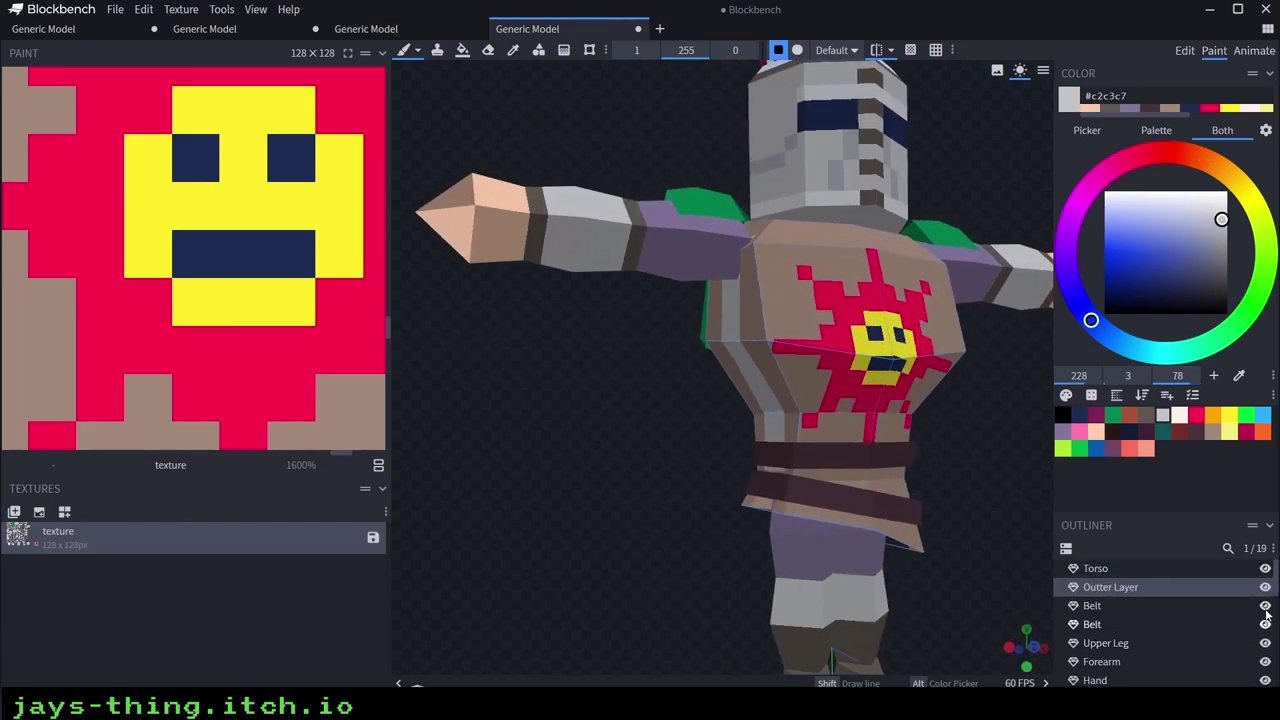
Hide the outer layer, sample the purple of the upper legs and fill the torso's faces with it
click(1265, 588)
alt+click(826, 538)
key(f)
click(832, 334)
click(771, 240)
drag(640, 340, 900, 430)
Fill the cape's lower faces with bright green and its upper shoulder faces with dark green
click(1080, 448)
click(865, 305)
click(1125, 415)
click(1114, 415)
scroll(920, 254, up, 5)
drag(919, 254, 979, 248)
click(786, 260)
click(822, 214)
drag(930, 195, 931, 137)
drag(932, 470, 890, 475)
click(700, 332)
click(814, 354)
drag(999, 537, 1015, 515)
scroll(1010, 510, down, 4)
Paint a jagged lime #a8e72e trim along the cape's lower edge with the brush
click(1183, 429)
click(1064, 448)
key(b)
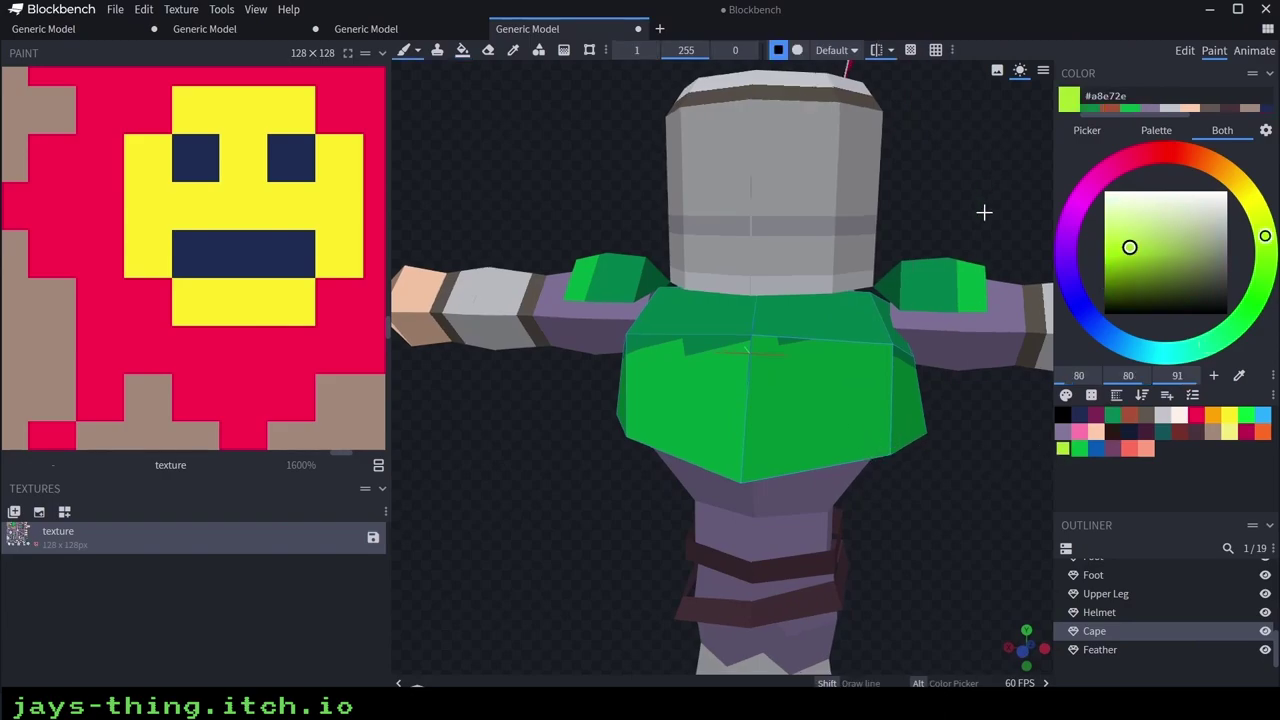
drag(986, 195, 945, 270)
click(986, 396)
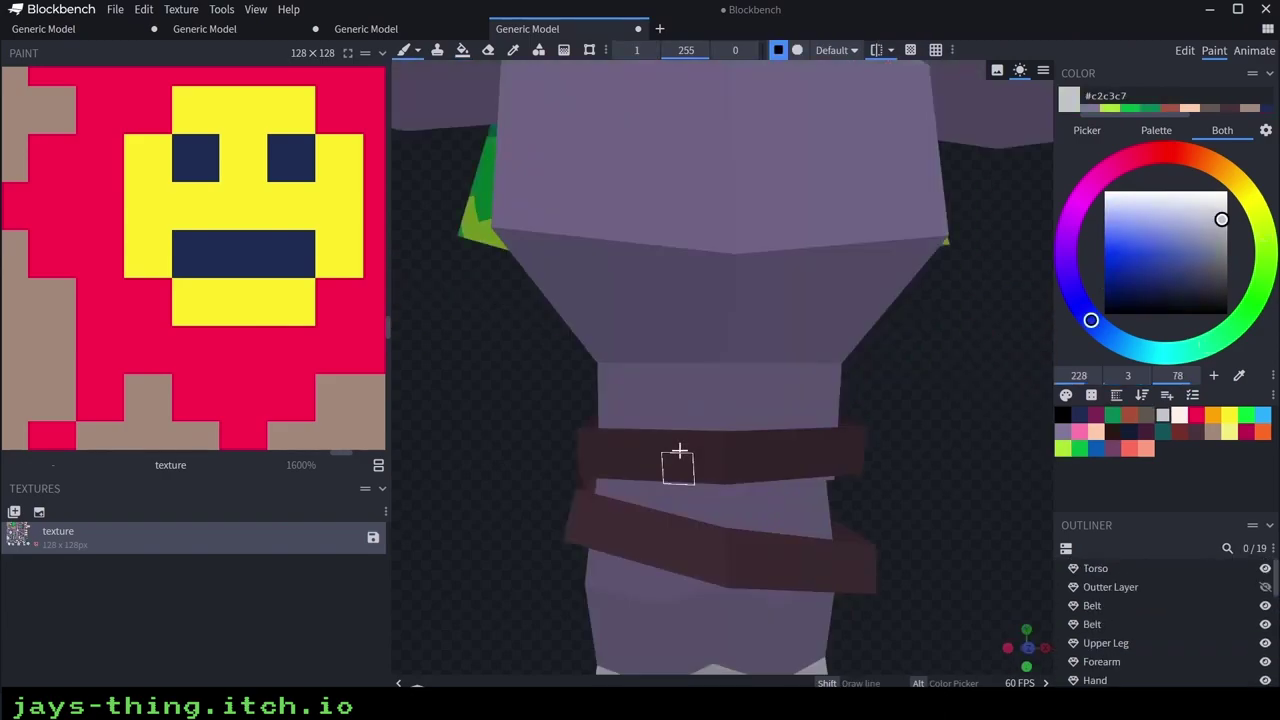
Paint a light grey #c2c3c7 buckle on the front of the upper belt
drag(679, 456, 678, 440)
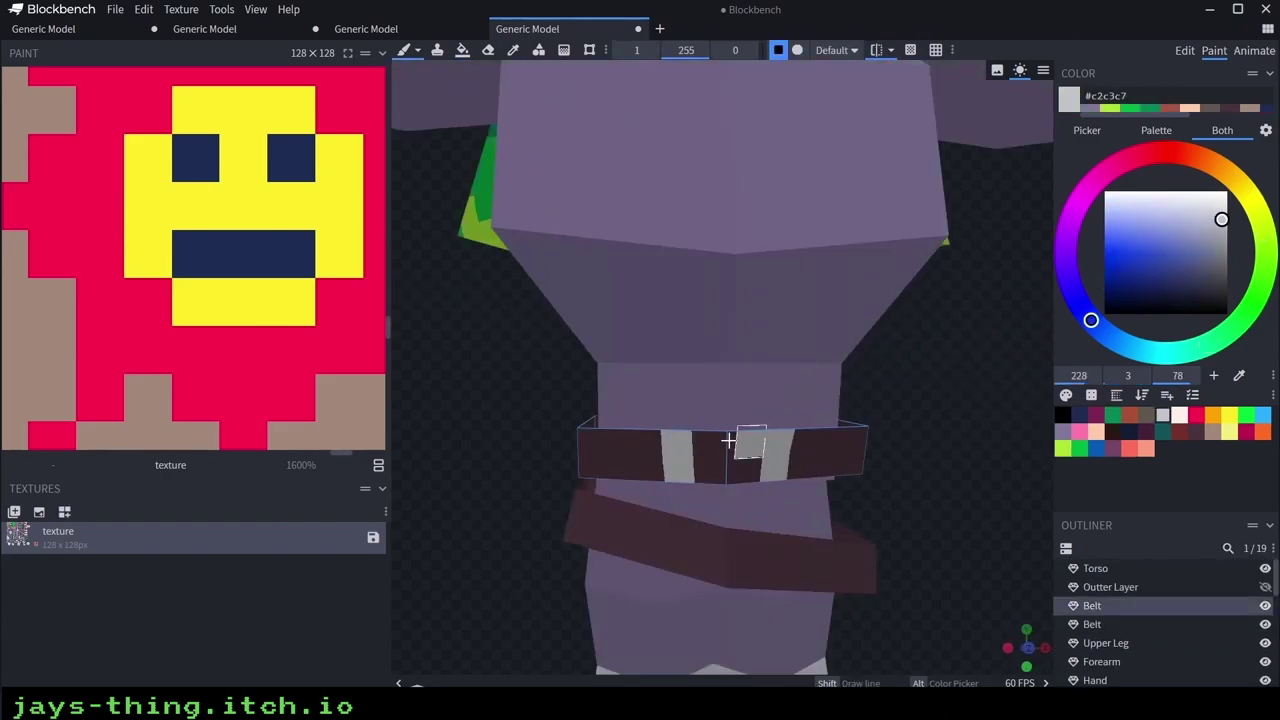
scroll(849, 572, down, 4)
scroll(780, 560, up, 4)
Paint a matching light grey #c2c3c7 buckle on the lower belt and show the outer layer again
drag(674, 529, 665, 556)
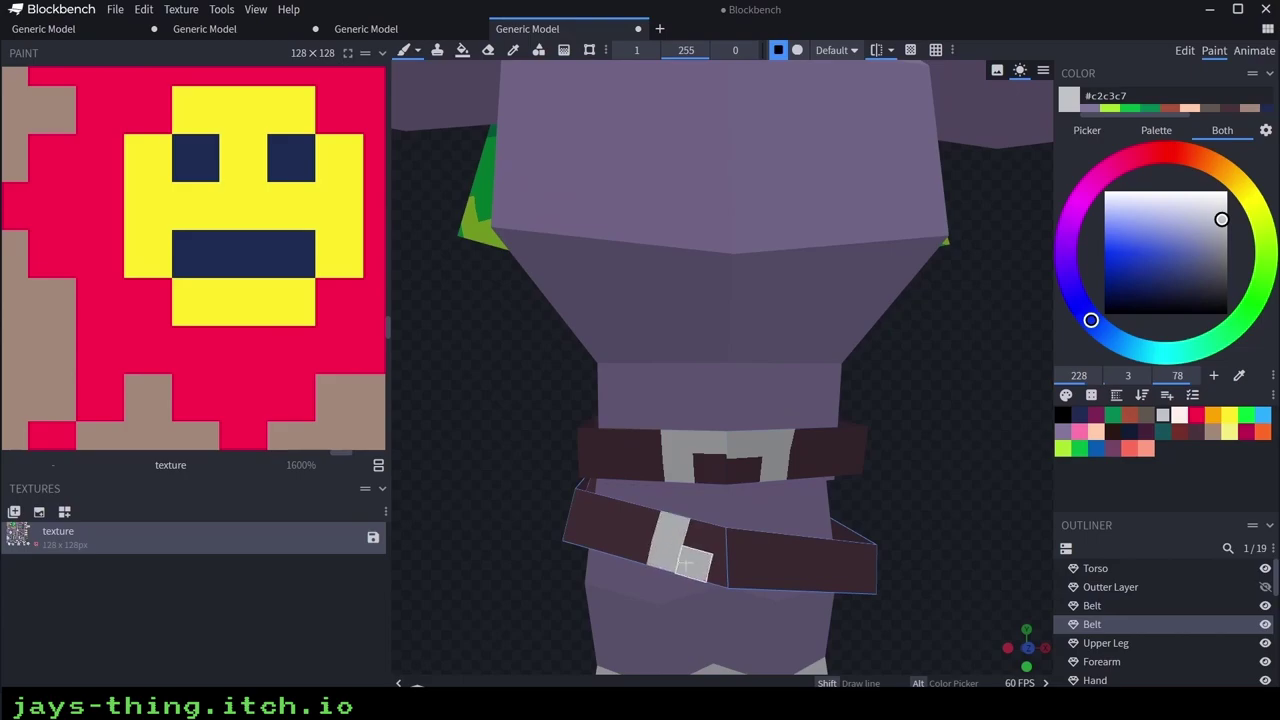
drag(768, 569, 766, 545)
scroll(957, 532, down, 5)
click(1265, 588)
scroll(760, 560, up, 4)
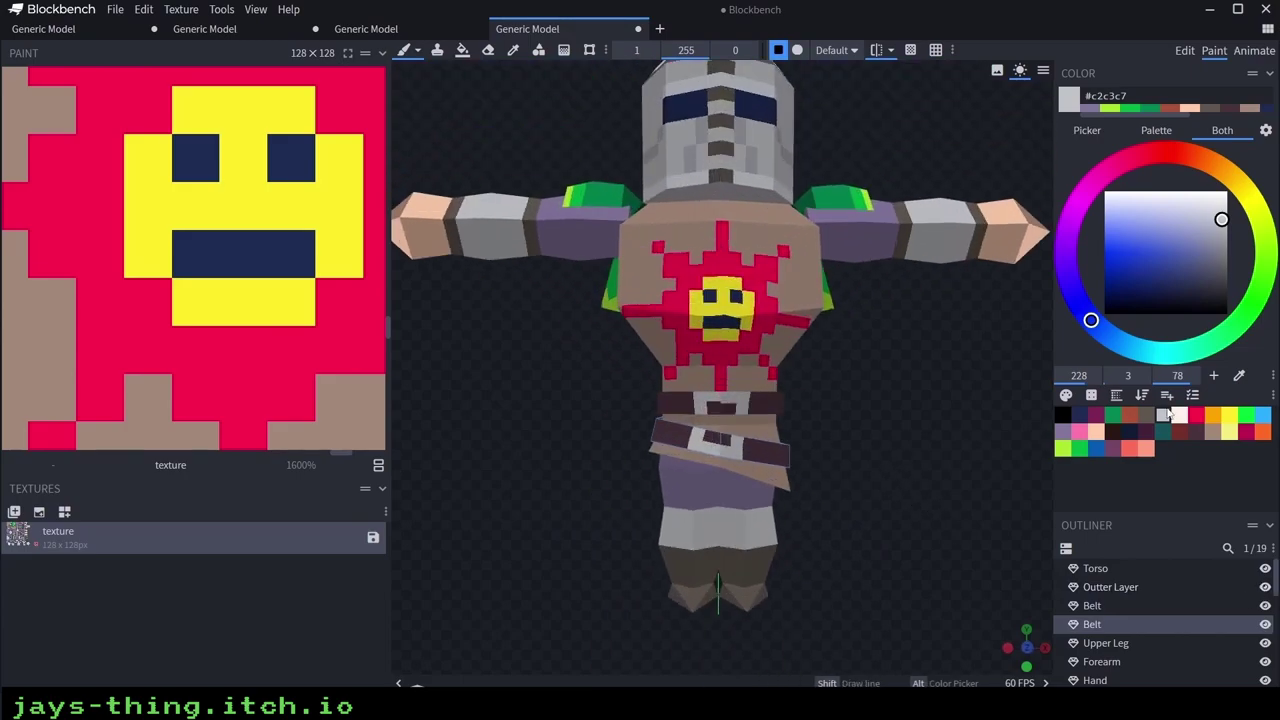
Sample #5f574f from the boots and paint vertical strips beside the buckles on both belts
alt+click(717, 592)
click(719, 477)
click(732, 430)
key(ctrl+z)
key(ctrl+z)
drag(765, 484, 763, 502)
drag(660, 482, 666, 463)
drag(669, 412, 671, 428)
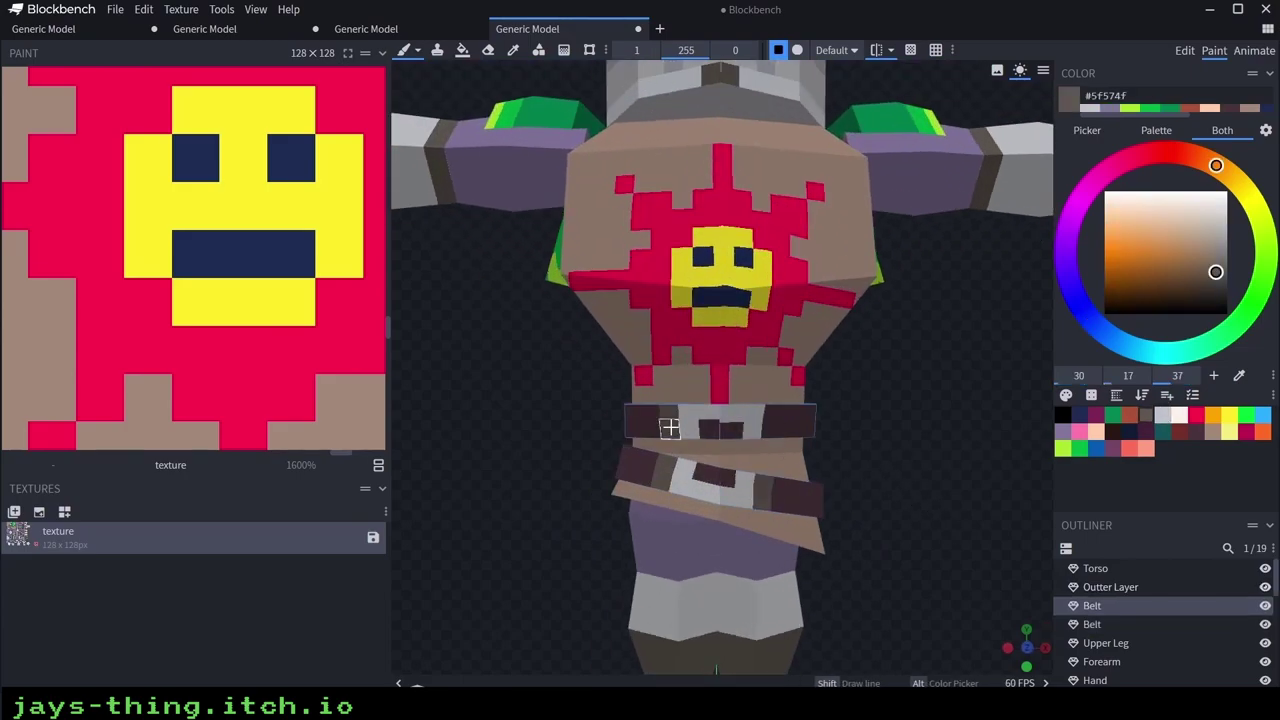
Paint pale #fff1e8 highlight pixels on the belt buckles
click(1180, 414)
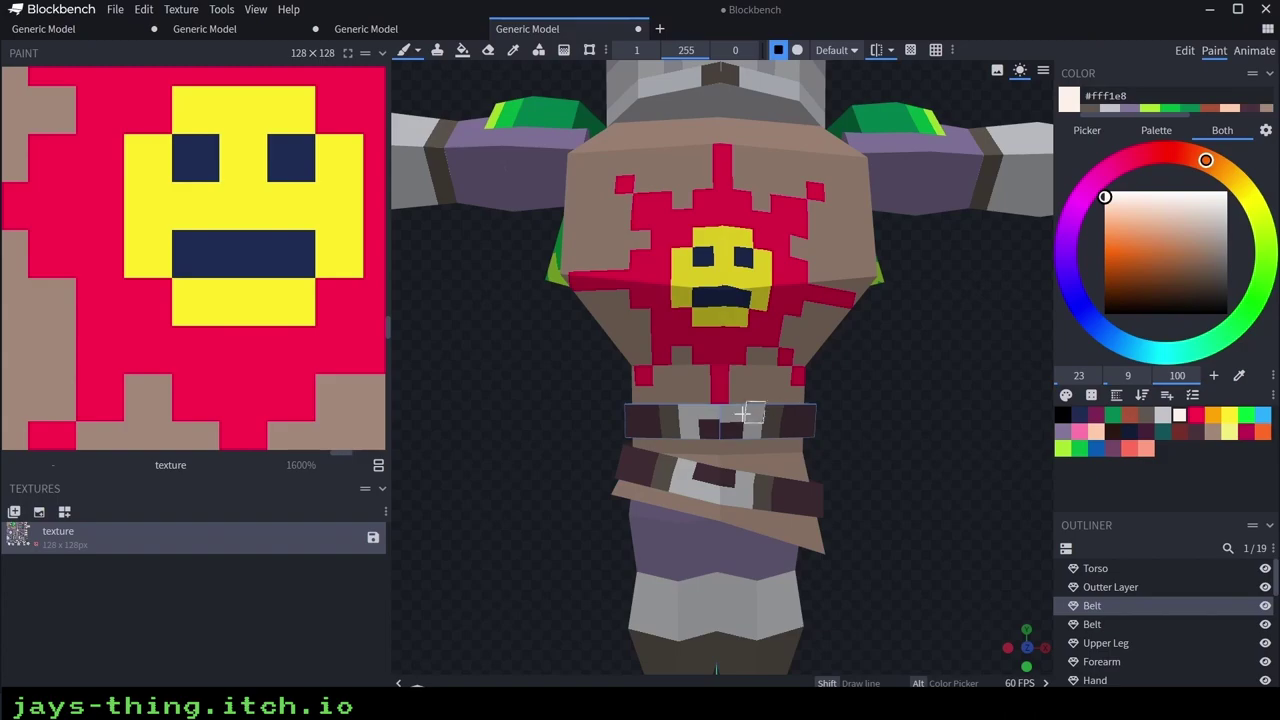
click(745, 485)
scroll(800, 530, down, 5)
scroll(1169, 655, down, 3)
click(1169, 663)
scroll(860, 545, down, 5)
Sample the belt's brown, darken it to #2c1f26 and paint shading pixels along the upper belt's side
drag(850, 545, 788, 514)
scroll(788, 514, up, 9)
alt+click(797, 486)
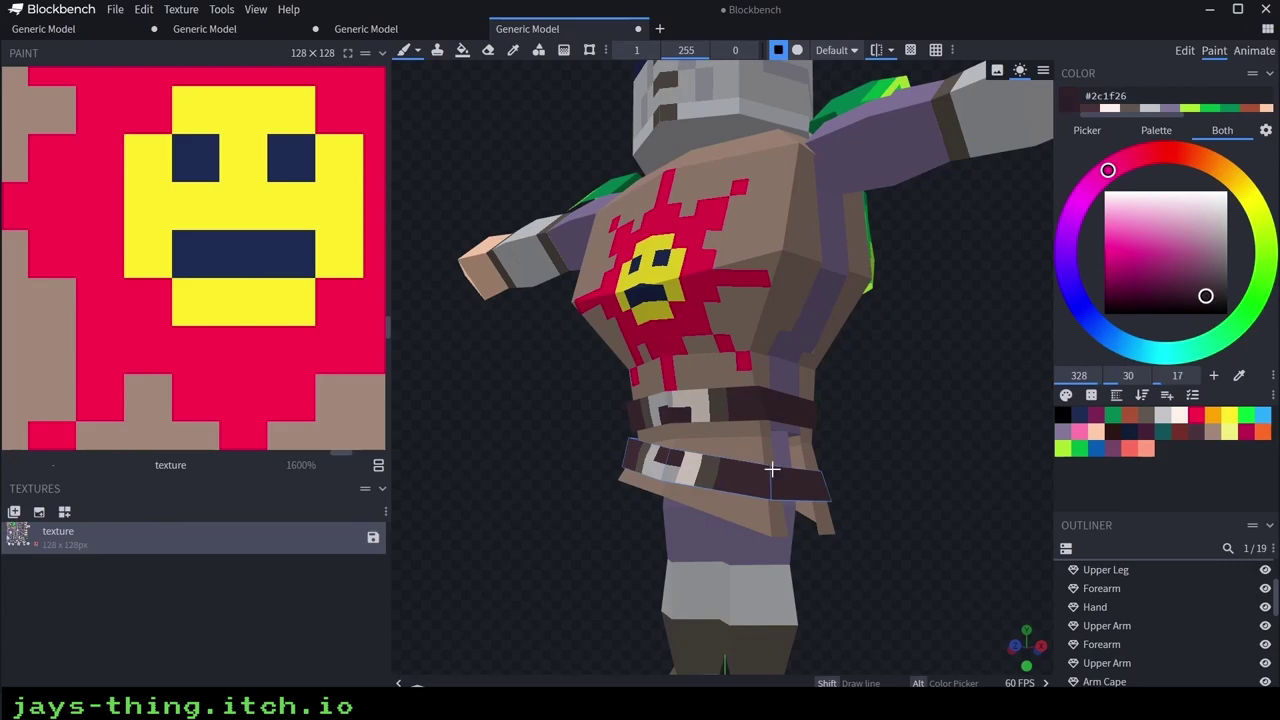
scroll(905, 421, up, 4)
click(756, 432)
drag(812, 440, 840, 445)
drag(862, 449, 672, 466)
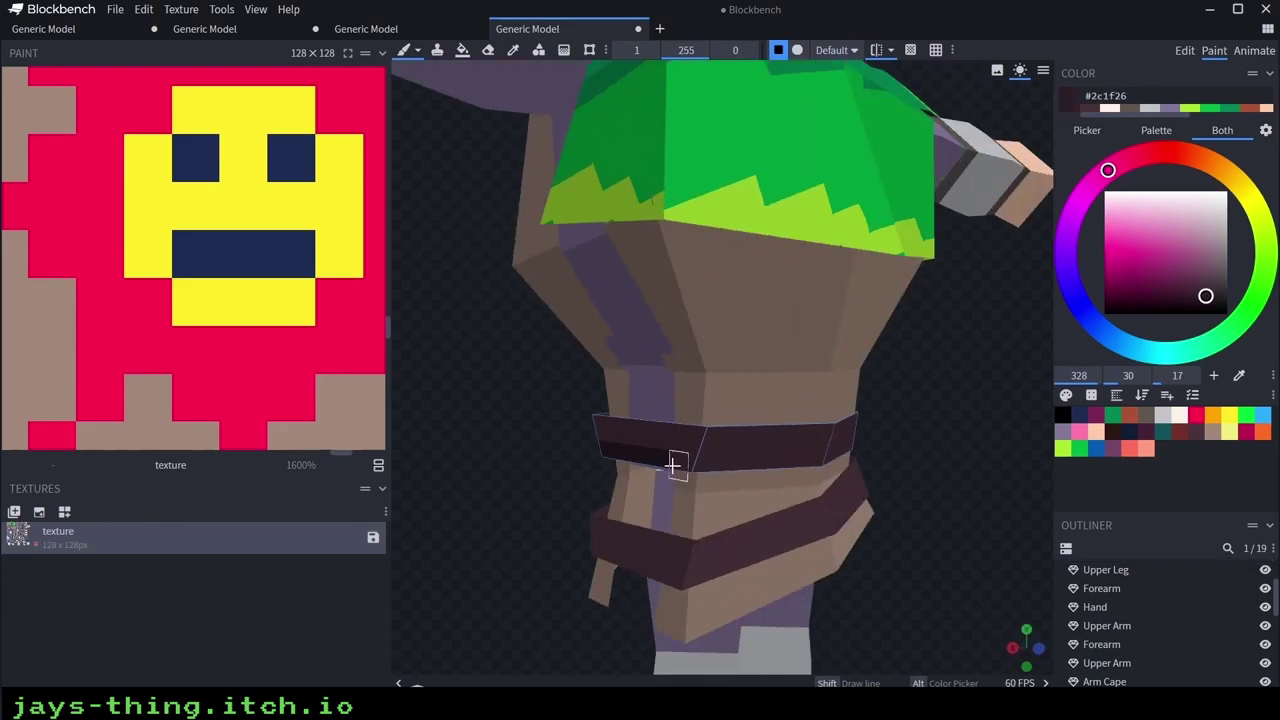
middle_drag(831, 464, 946, 474)
middle_drag(819, 437, 730, 463)
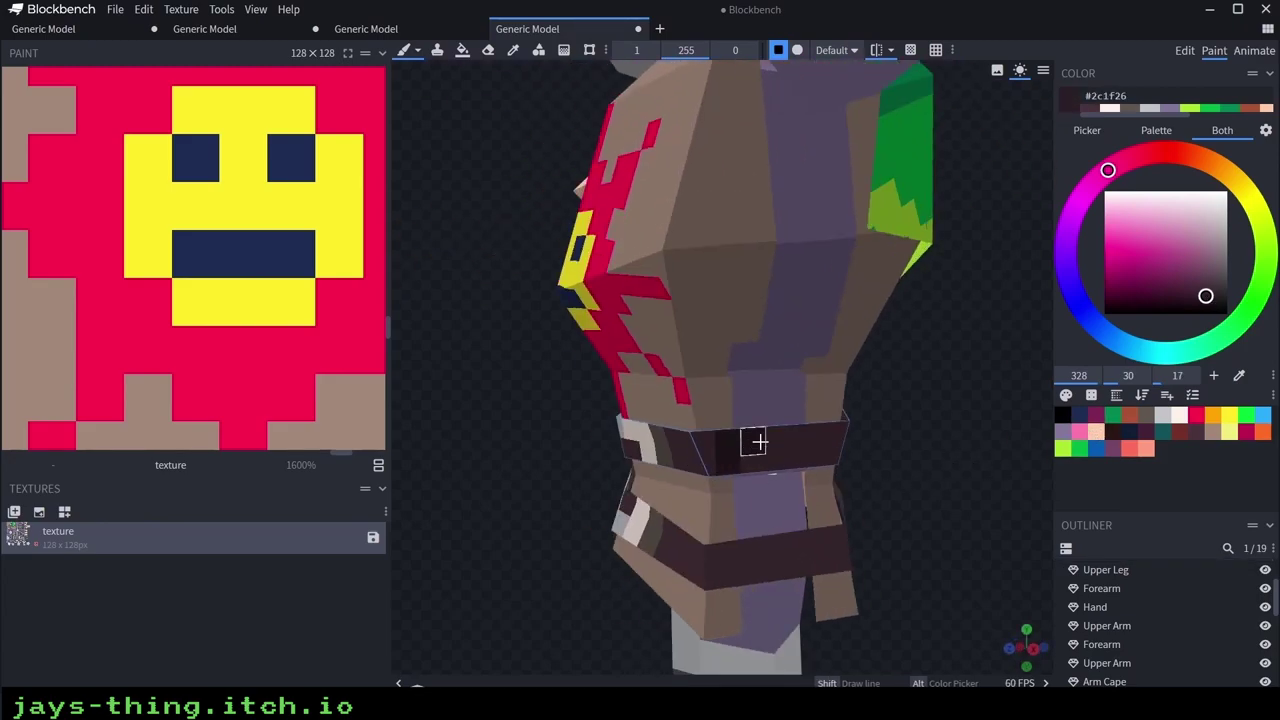
Add more #2c1f26 shading pixels around the remaining sides of the belts
click(748, 448)
mouse_move(884, 445)
mouse_down()
mouse_move(911, 437)
mouse_move(806, 434)
mouse_up()
click(829, 420)
click(692, 443)
click(733, 427)
drag(935, 423, 772, 445)
drag(800, 498, 640, 480)
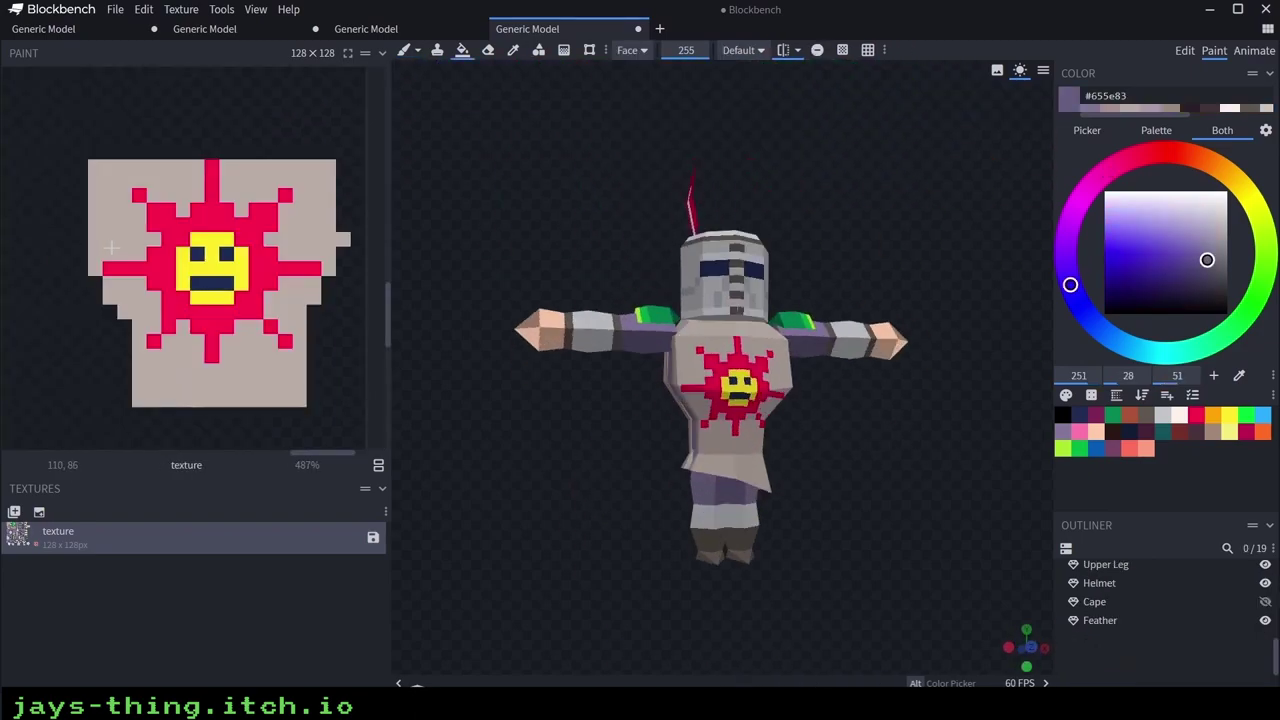
scroll(111, 247, down, 15)
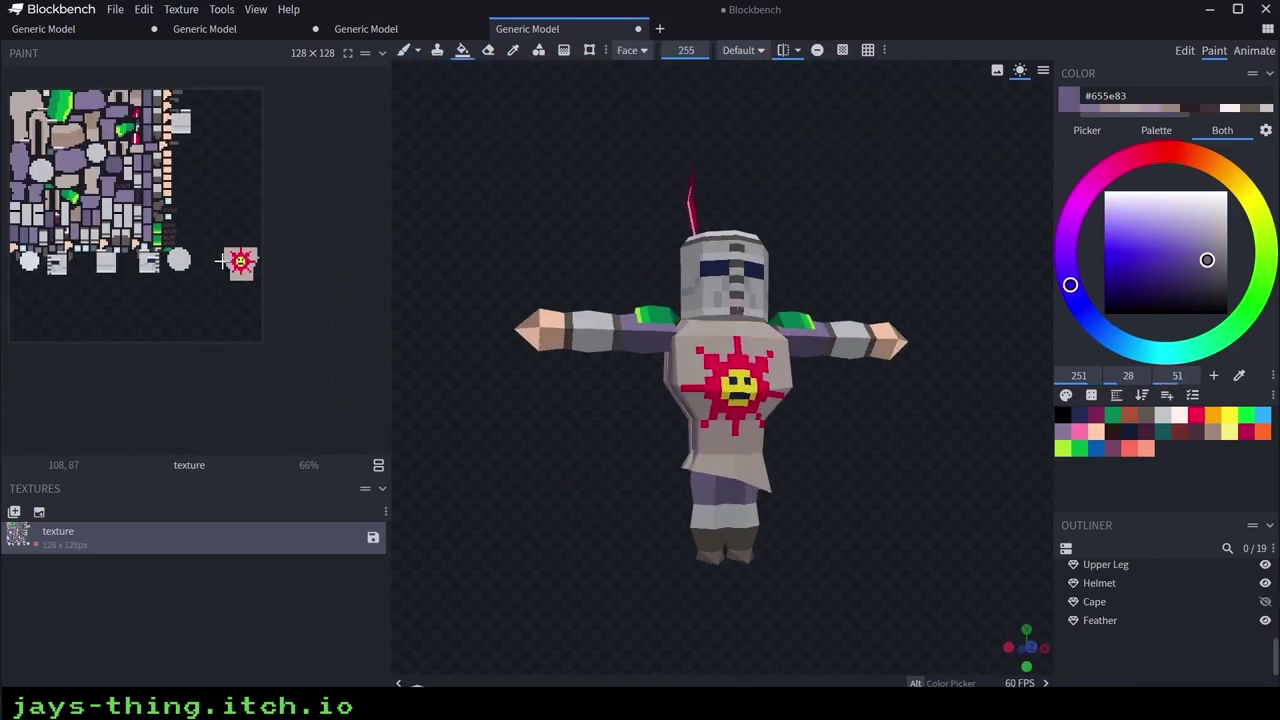
Sample the armour's light grey #c2c3c7 and paint shin plates on the fronts of both boots
middle_drag(235, 262, 366, 396)
drag(893, 175, 672, 457)
scroll(1257, 650, up, 2)
drag(895, 474, 591, 471)
scroll(580, 430, up, 2)
alt+click(536, 255)
drag(838, 520, 851, 449)
scroll(695, 488, up, 4)
click(667, 504)
scroll(671, 486, down, 5)
alt+click(545, 143)
scroll(698, 434, up, 3)
drag(696, 431, 700, 461)
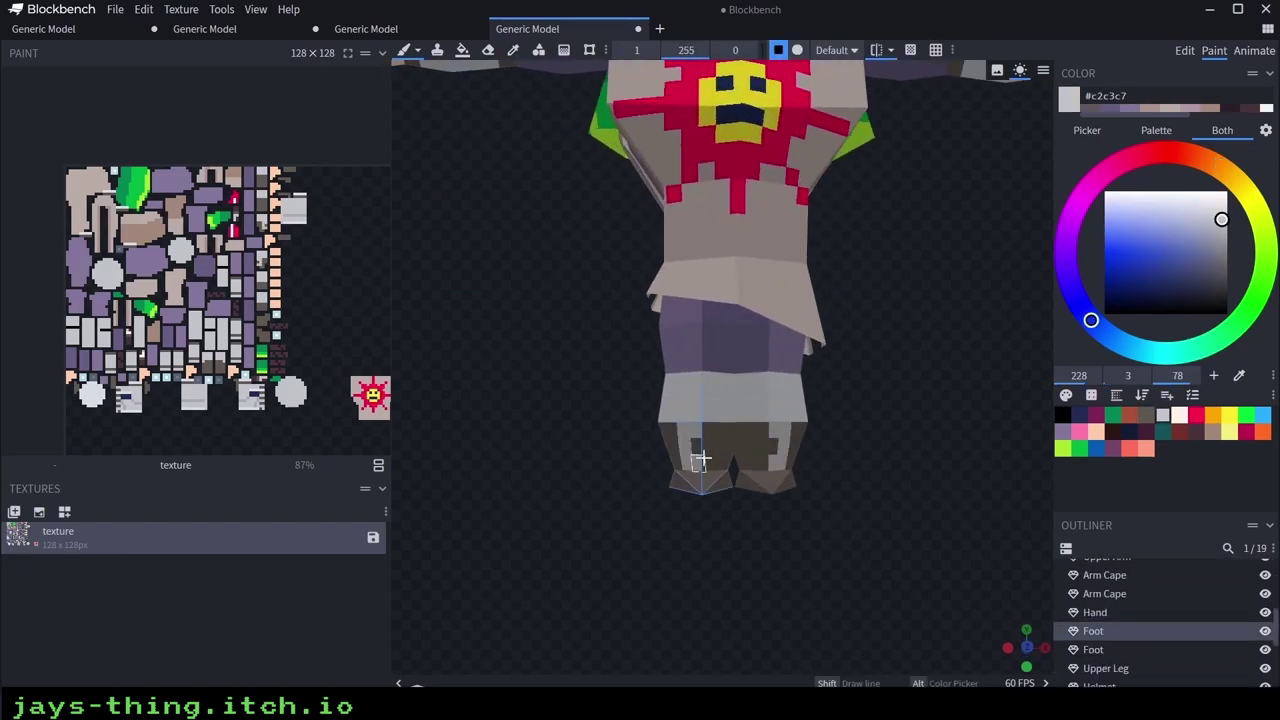
Sample the boots' brown #5f574f and paint a border around and above the shin plates on both legs
alt+click(669, 427)
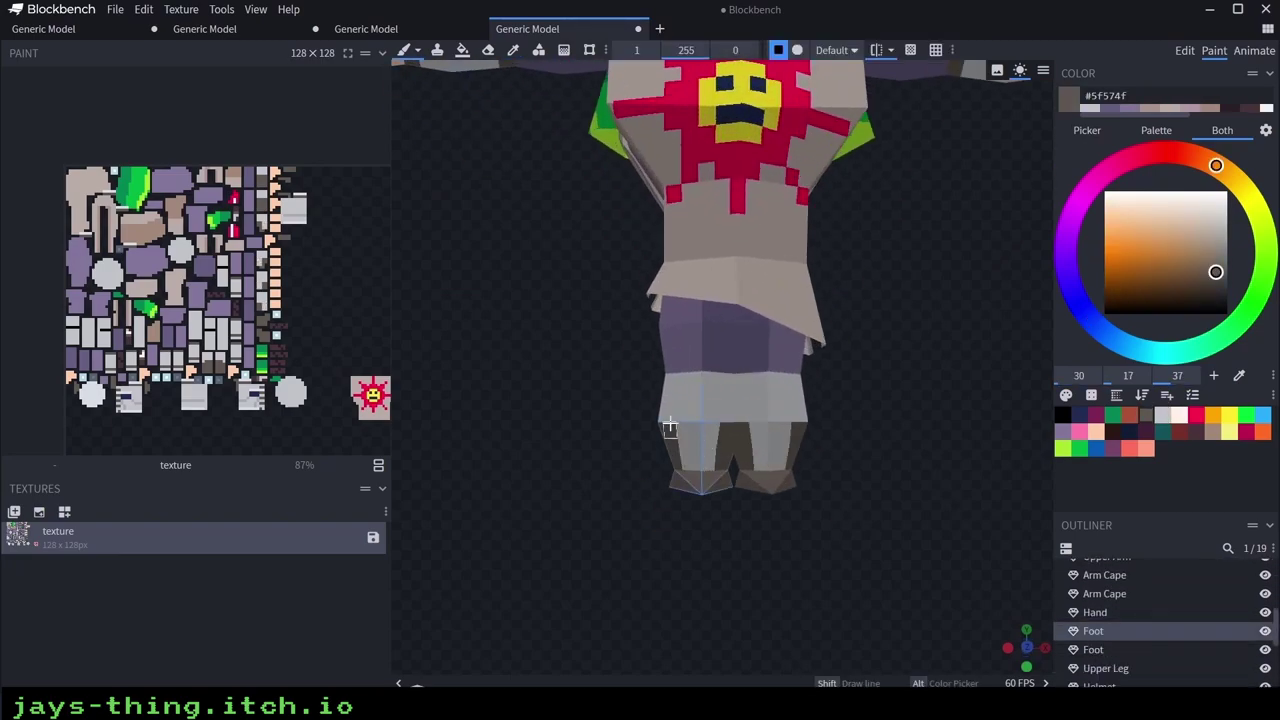
click(713, 398)
mouse_move(873, 419)
mouse_down()
mouse_move(800, 431)
mouse_move(886, 340)
mouse_move(863, 435)
mouse_up()
drag(713, 469, 700, 471)
drag(855, 440, 805, 488)
alt+click(701, 413)
scroll(717, 425, down, 8)
scroll(1114, 629, down, 5)
Paint a brown #5f574f border around the forearm plate and add pale #fff1e8 highlight pixels
click(1112, 630)
scroll(835, 460, down, 4)
scroll(889, 463, up, 5)
drag(622, 345, 702, 442)
scroll(705, 480, up, 6)
alt+click(712, 529)
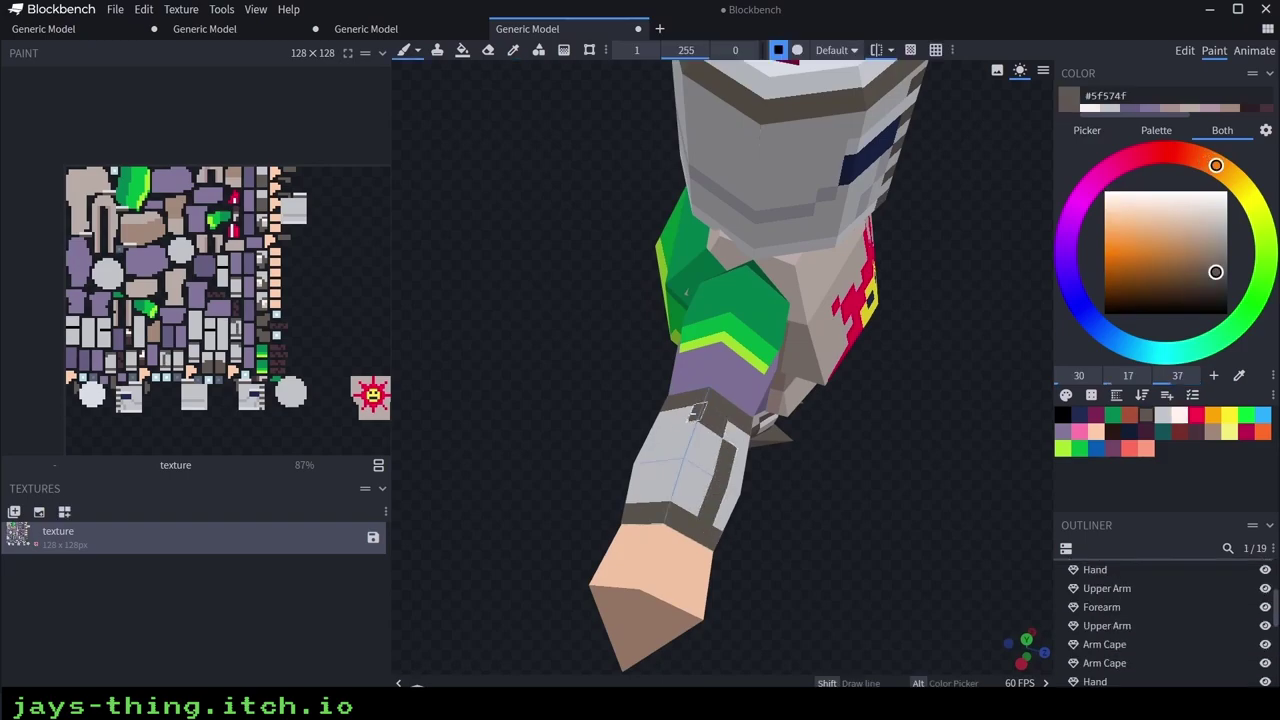
click(1181, 415)
drag(682, 430, 714, 437)
scroll(762, 488, down, 6)
mouse_move(762, 488)
mouse_down()
mouse_move(640, 440)
mouse_move(610, 350)
mouse_move(709, 486)
mouse_up()
Sample the armour grey, darken it to #adaeb9 and paint shading pixels on the forearm plates
alt+click(662, 284)
click(1085, 315)
click(1218, 228)
scroll(630, 256, up, 4)
scroll(709, 486, up, 6)
mouse_move(638, 275)
mouse_down()
mouse_move(718, 282)
mouse_move(720, 357)
mouse_move(643, 357)
mouse_move(765, 365)
mouse_up()
mouse_move(780, 440)
mouse_down()
mouse_move(906, 331)
mouse_move(1000, 290)
mouse_up()
mouse_move(802, 285)
mouse_down()
mouse_move(790, 210)
mouse_move(686, 286)
mouse_move(694, 314)
mouse_move(662, 302)
mouse_up()
mouse_move(760, 430)
mouse_down()
mouse_move(503, 626)
mouse_move(698, 470)
mouse_up()
Add #adaeb9 shading pixels to the shin plates on the lower legs
scroll(698, 470, down, 6)
scroll(698, 470, down, 5)
right_drag(698, 470, 598, 412)
scroll(1183, 646, down, 5)
click(1183, 646)
scroll(645, 490, down, 3)
drag(645, 490, 669, 514)
scroll(938, 523, up, 9)
scroll(938, 523, up, 4)
drag(938, 523, 910, 533)
Switch to the Eraser and hide every mesh except Outter Layer
key(e)
right_drag(910, 533, 985, 350)
scroll(1243, 611, up, 5)
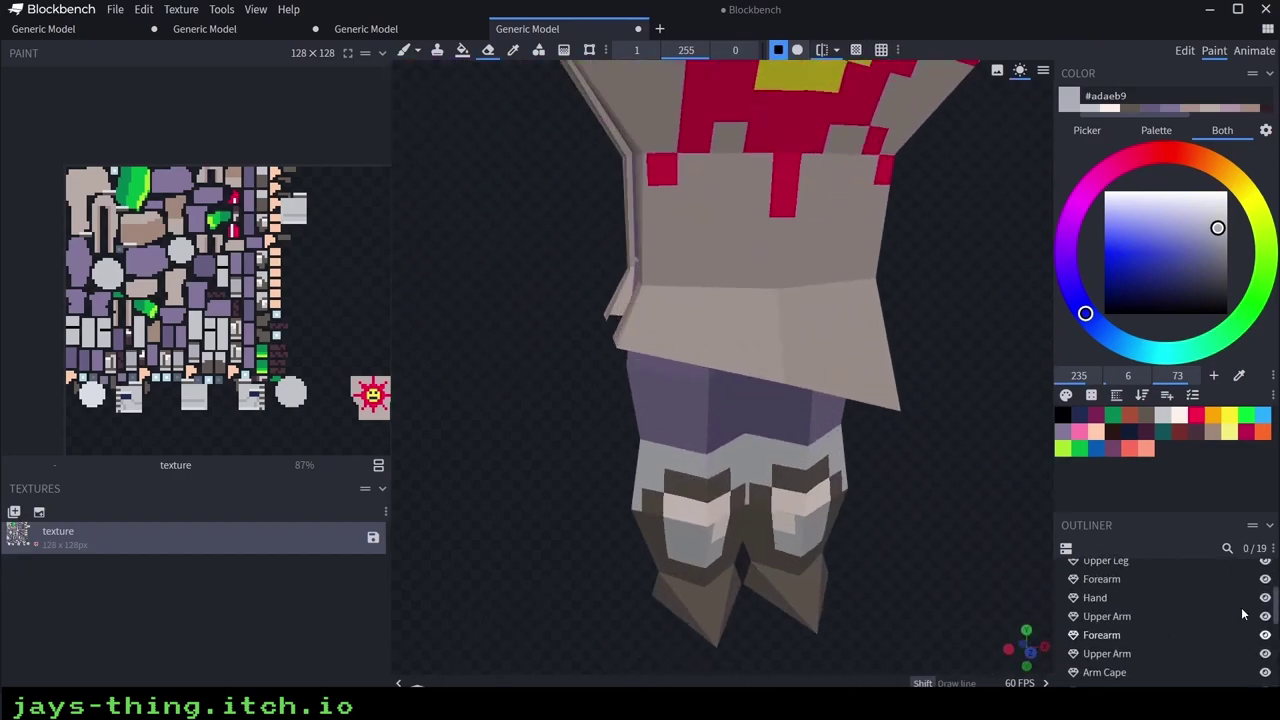
mouse_move(1265, 568)
mouse_down()
mouse_move(1265, 680)
mouse_move(1265, 572)
mouse_up()
scroll(1265, 591, down, 3)
scroll(1265, 585, up, 1)
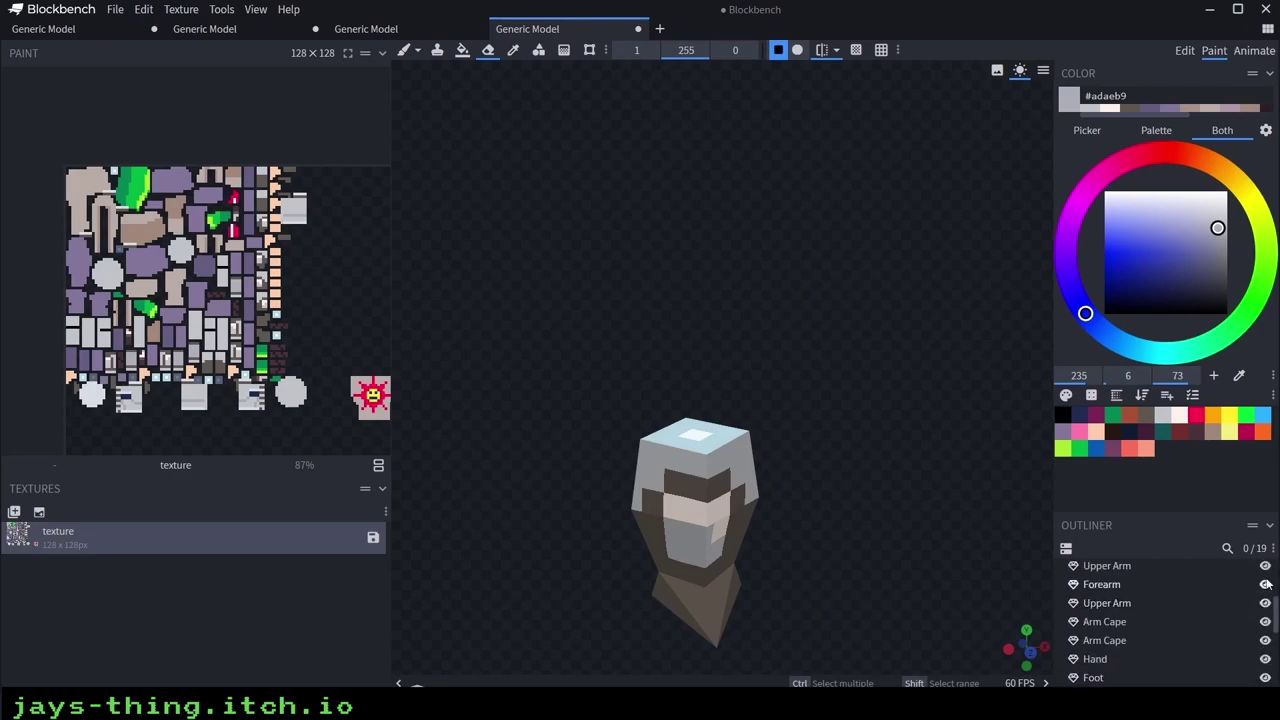
click(1265, 586)
scroll(1265, 570, up, 2)
click(1265, 587)
right_drag(905, 411, 919, 466)
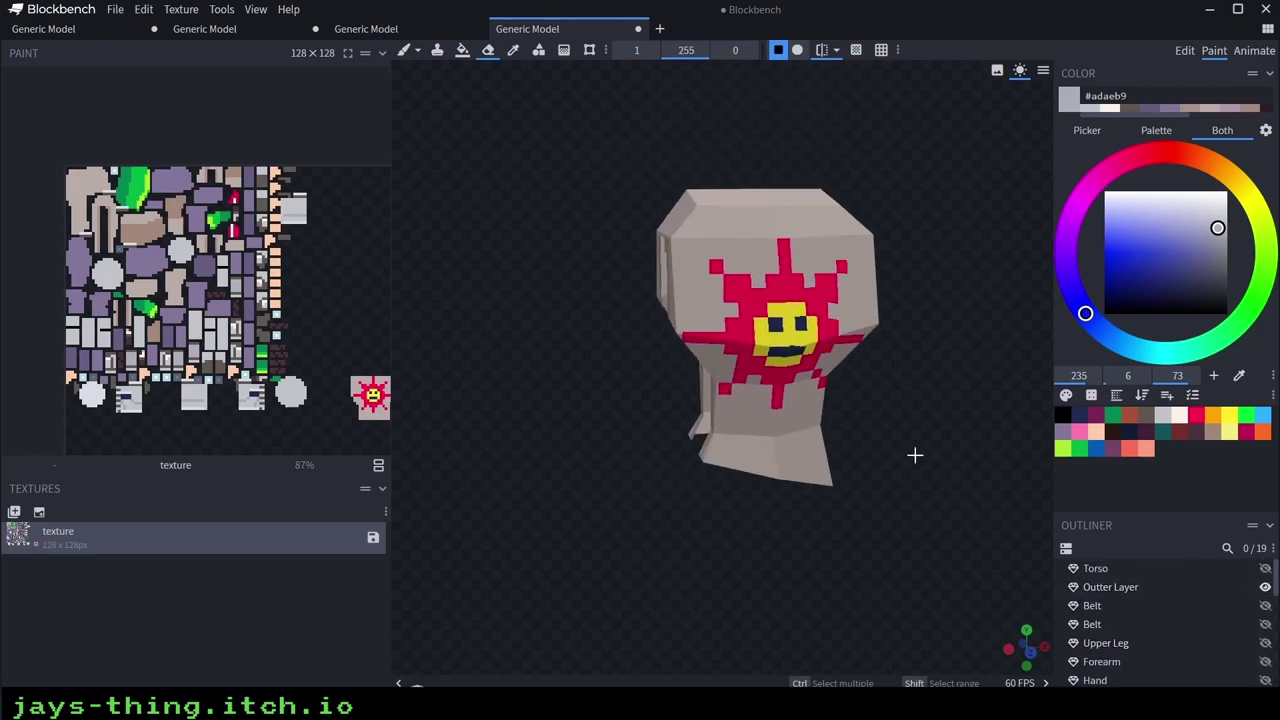
Erase pixels along the front hem of the tunic to give it a ragged edge
scroll(919, 466, up, 3)
drag(919, 466, 935, 440)
click(738, 496)
drag(735, 514, 690, 502)
drag(857, 546, 862, 550)
drag(905, 500, 775, 484)
drag(802, 546, 791, 486)
click(707, 436)
Erase pixels around the tunic's side edges, undoing one misplaced erase stroke
drag(922, 335, 876, 338)
mouse_move(800, 276)
mouse_down()
mouse_move(798, 214)
mouse_move(818, 178)
mouse_up()
right_drag(953, 148, 967, 228)
drag(746, 194, 778, 189)
key(ctrl+z)
drag(885, 225, 1040, 235)
scroll(715, 250, down, 3)
drag(709, 251, 672, 218)
drag(900, 258, 963, 266)
drag(780, 271, 779, 294)
Erase alternating pixels along the back hem of the tunic to continue the ragged edge
drag(752, 430, 686, 527)
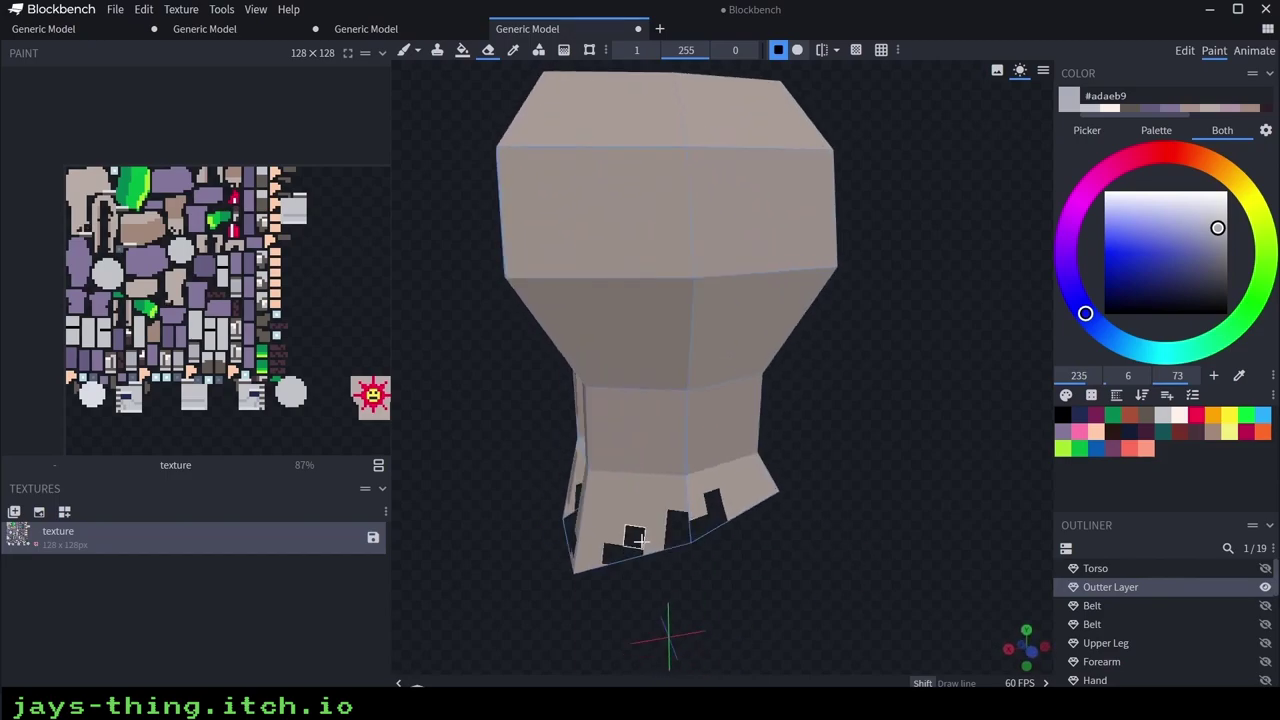
drag(593, 569, 583, 556)
drag(680, 600, 790, 563)
drag(698, 534, 656, 506)
drag(823, 543, 580, 555)
drag(665, 498, 722, 485)
click(714, 506)
mouse_move(857, 535)
mouse_down()
mouse_move(850, 550)
mouse_move(757, 543)
mouse_up()
Erase a ragged neck opening in the top of the tunic
scroll(1105, 645, down, 10)
click(1105, 645)
drag(951, 589, 845, 630)
scroll(896, 600, up, 4)
drag(702, 250, 765, 268)
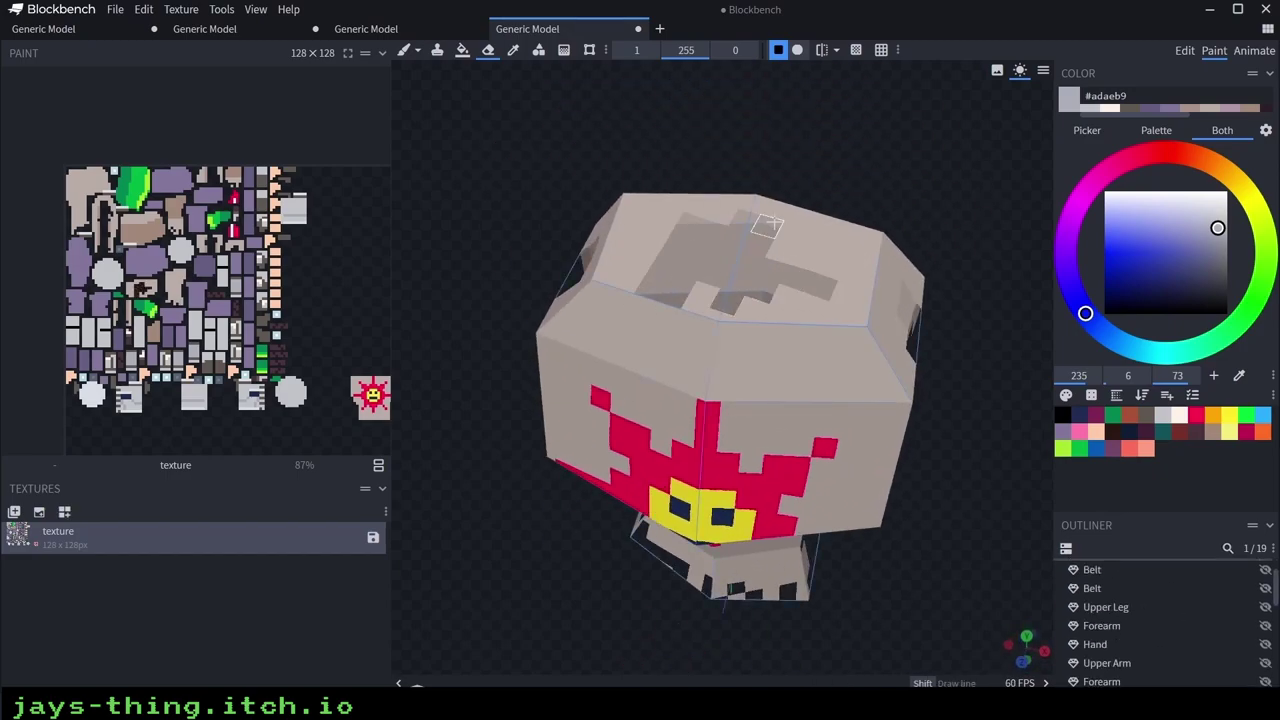
Make the hidden body, belt, limb and helmet meshes visible again and inspect the whole knight
scroll(705, 284, down, 4)
drag(925, 275, 985, 206)
drag(1266, 570, 1266, 681)
scroll(1266, 680, down, 2)
drag(1266, 679, 1267, 566)
scroll(1267, 600, down, 4)
scroll(1270, 594, up, 10)
click(1266, 569)
scroll(900, 577, down, 6)
drag(876, 530, 849, 434)
scroll(892, 422, up, 4)
drag(943, 411, 923, 500)
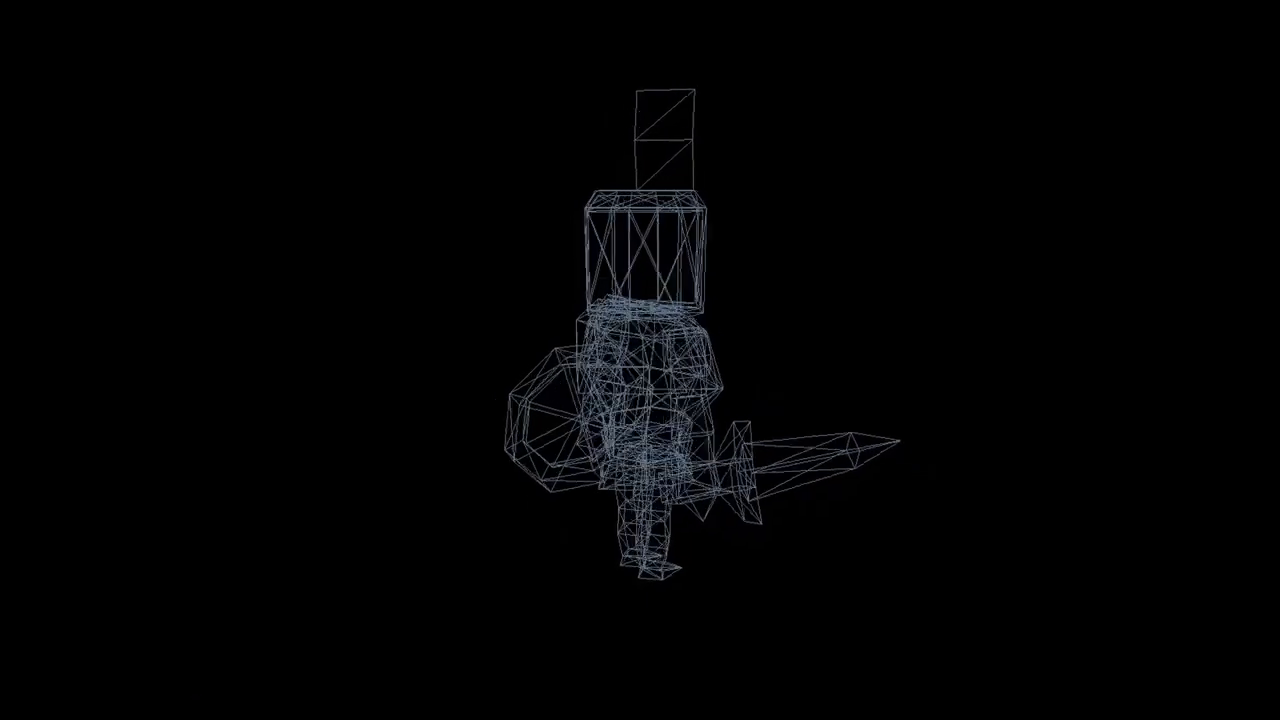